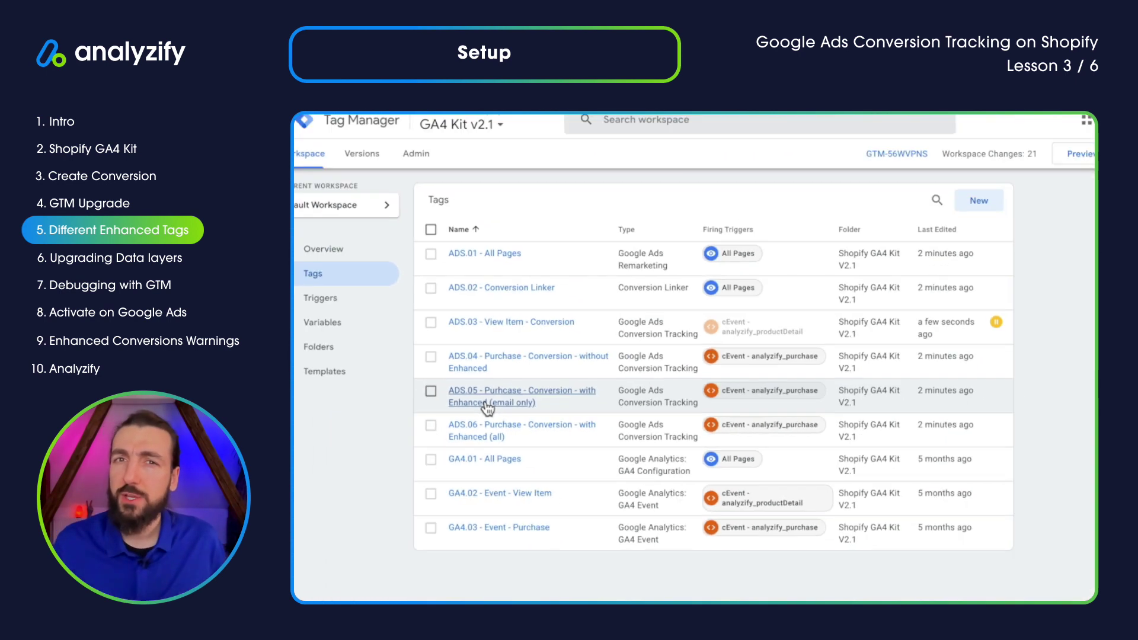
{"action": "left_click", "coordinate": [1090, 151]}
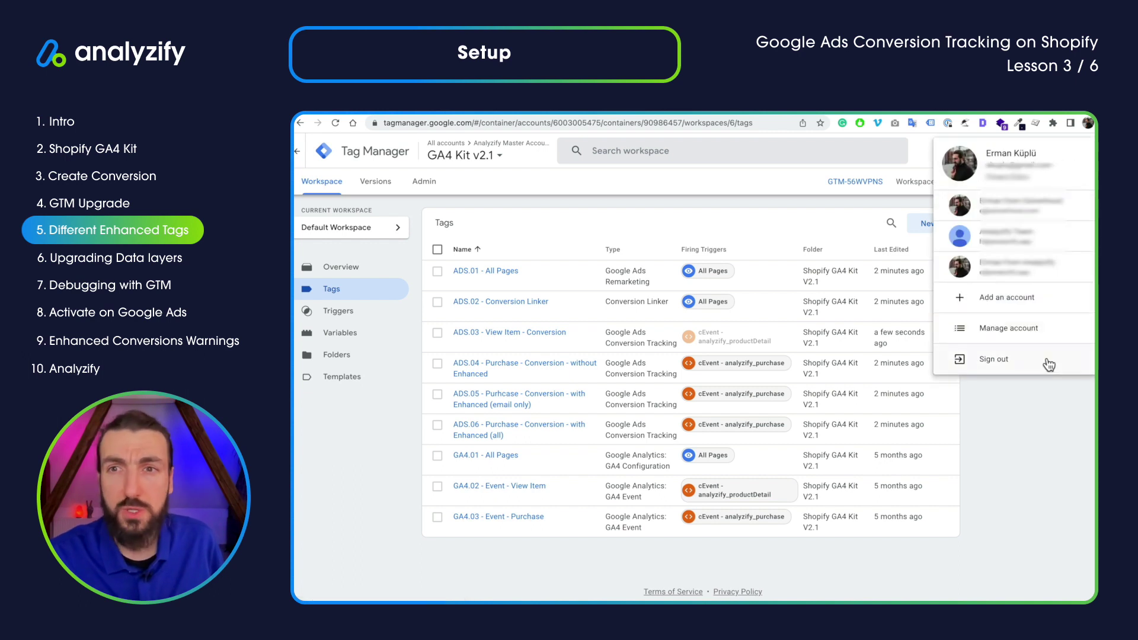
{"action": "left_click", "coordinate": [1061, 445]}
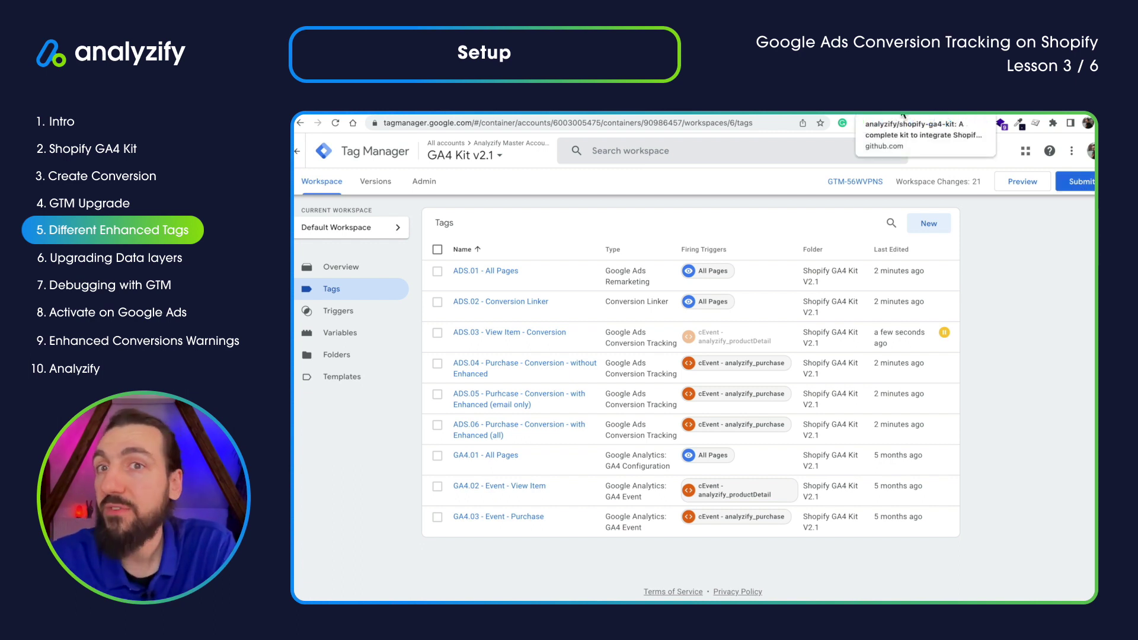
Step: Search Google for "analyzify ga4 kit"
{"action": "left_click", "coordinate": [903, 116]}
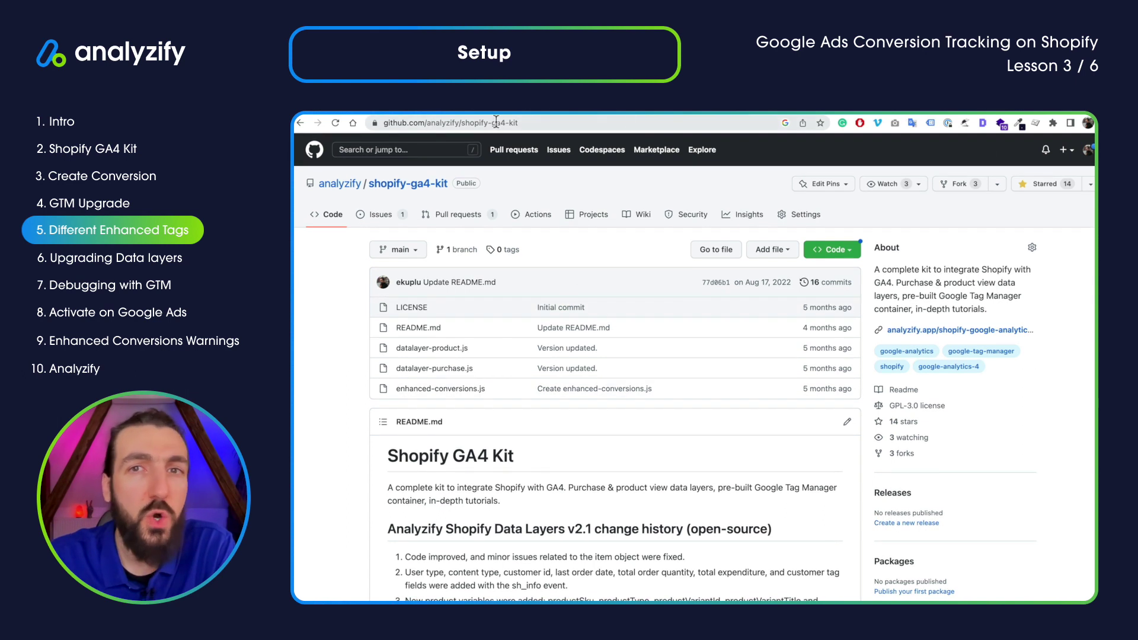
{"action": "left_click", "coordinate": [711, 116]}
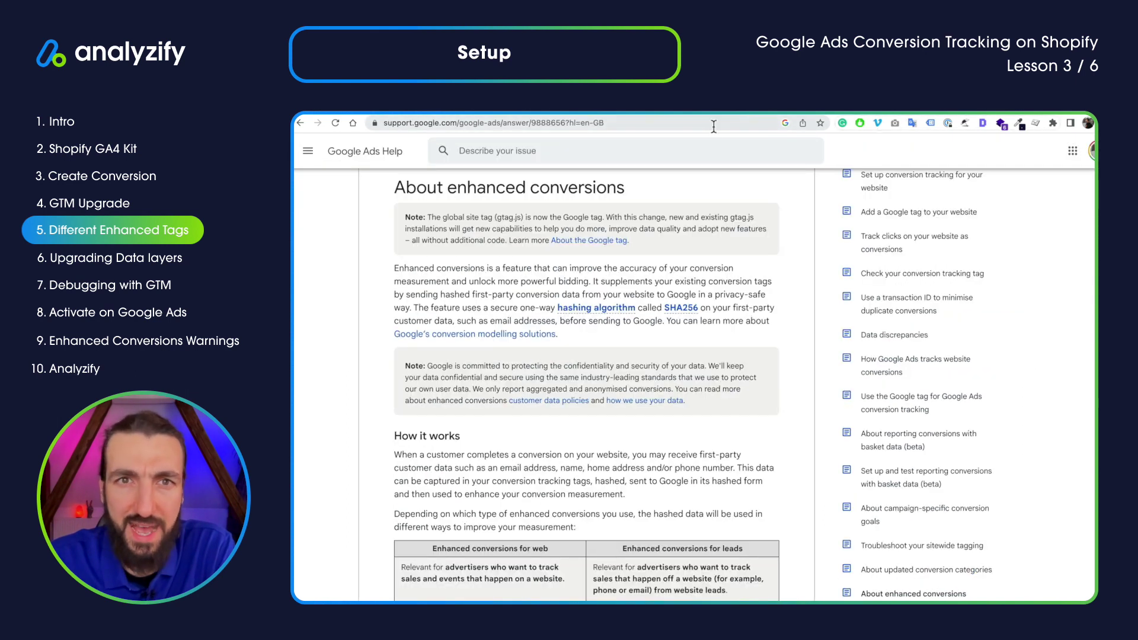
{"action": "left_click", "coordinate": [714, 125]}
{"action": "type", "text": "analyzif"}
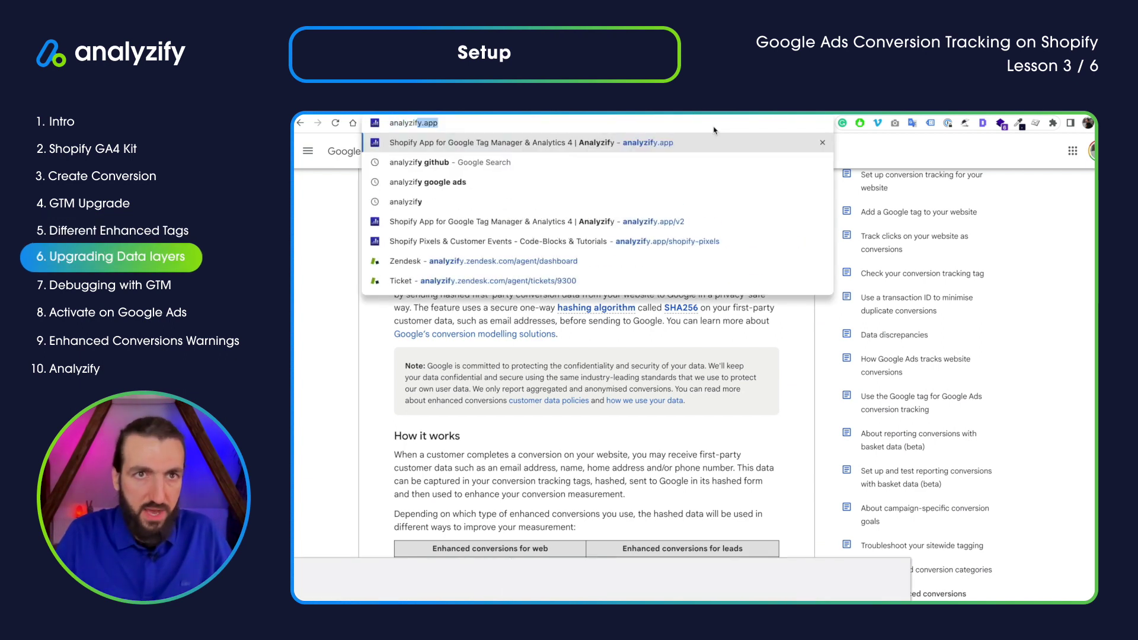
{"action": "type", "text": "y ga4"}
{"action": "type", "text": " kit"}
{"action": "key", "text": "Return"}
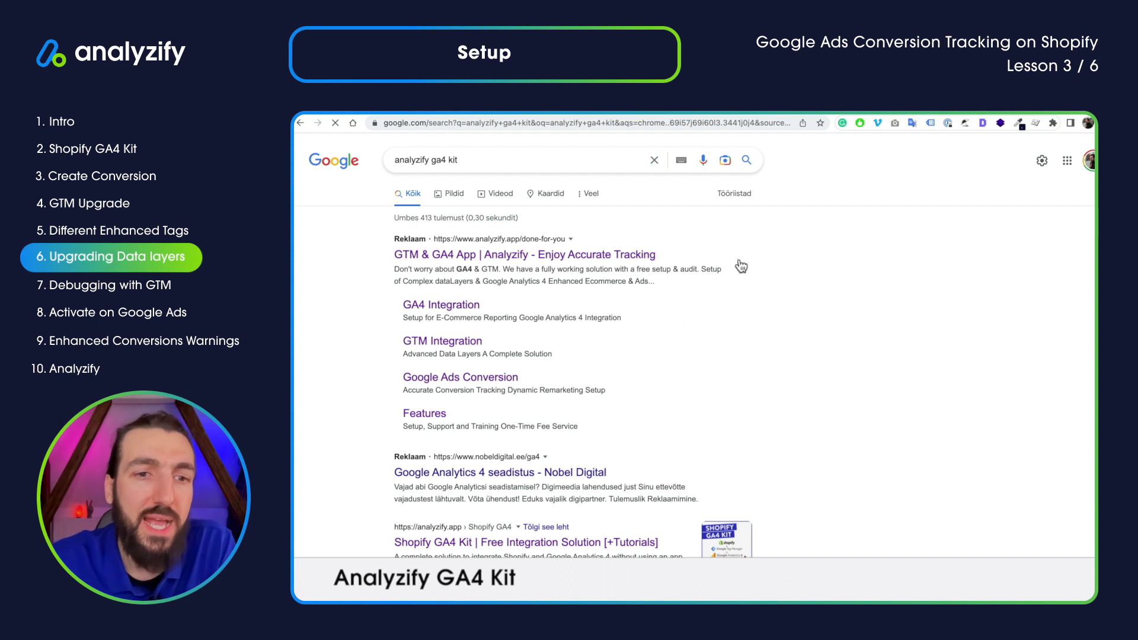
Step: Open the analyzify/shopify-ga4-kit GitHub repository from the search results and view its enhanced-conversions.js file
{"action": "scroll", "coordinate": [740, 238], "scroll_direction": "down", "scroll_amount": 6}
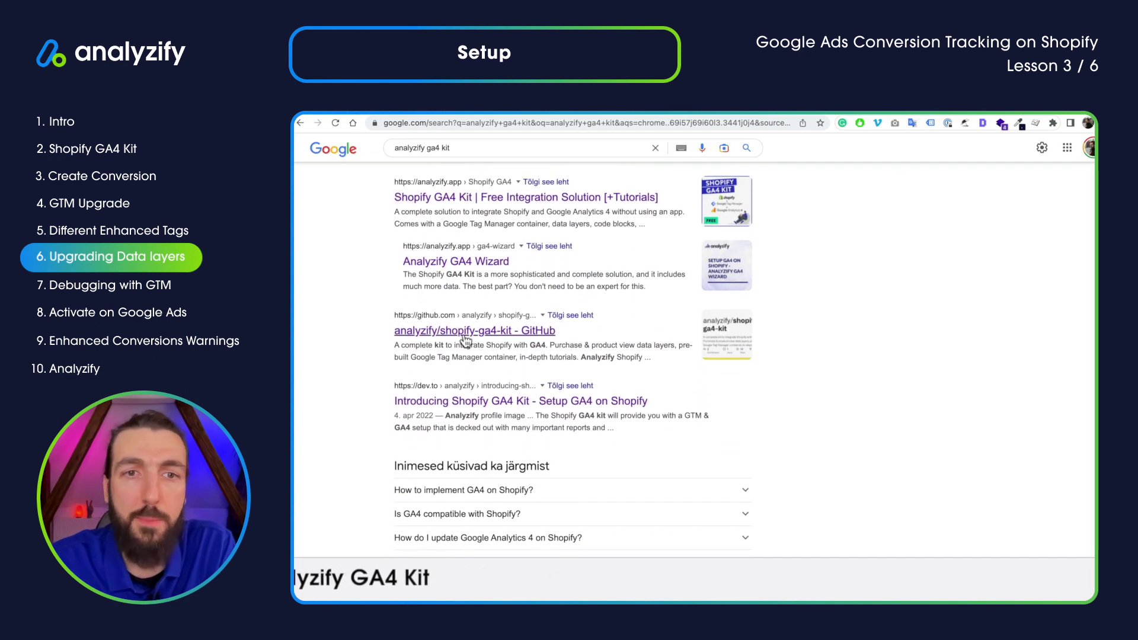
{"action": "left_click_drag", "start_coordinate": [392, 331], "coordinate": [507, 329]}
{"action": "left_click", "coordinate": [507, 330]}
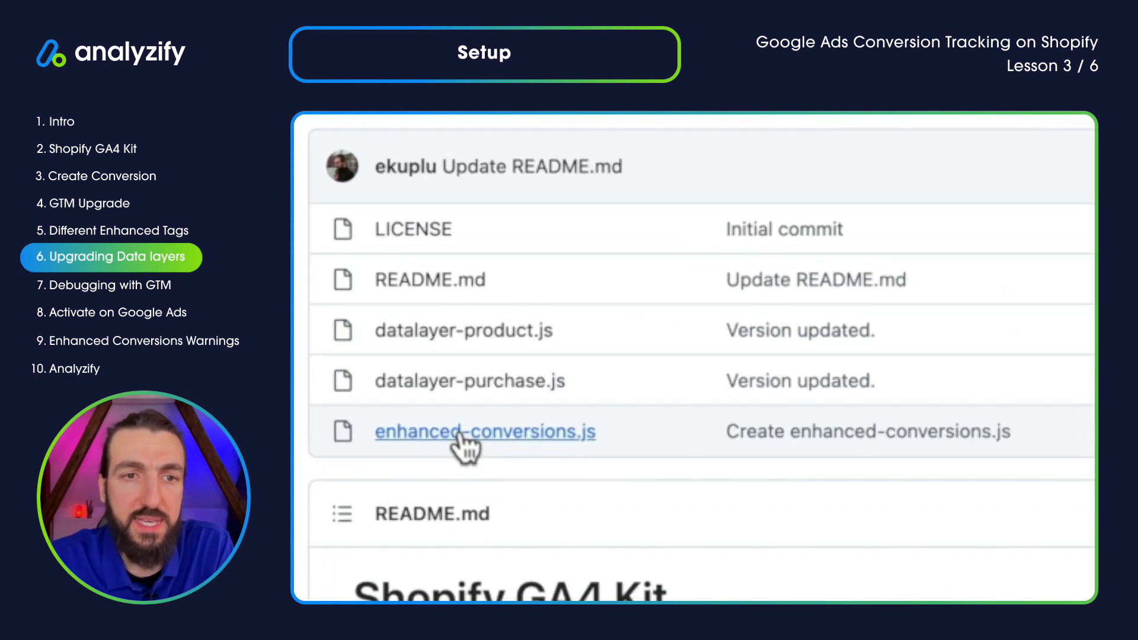
{"action": "left_click", "coordinate": [546, 432]}
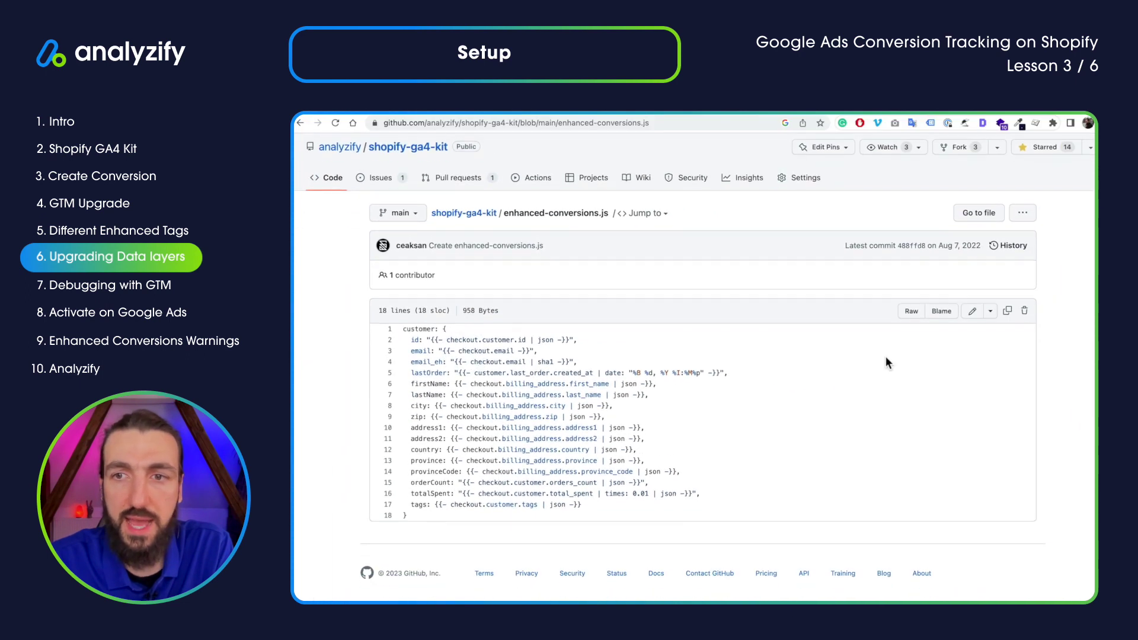
Step: Copy the enhanced-conversions.js code and review its customer block, highlighting the lastName and city values
{"action": "left_click", "coordinate": [1007, 310]}
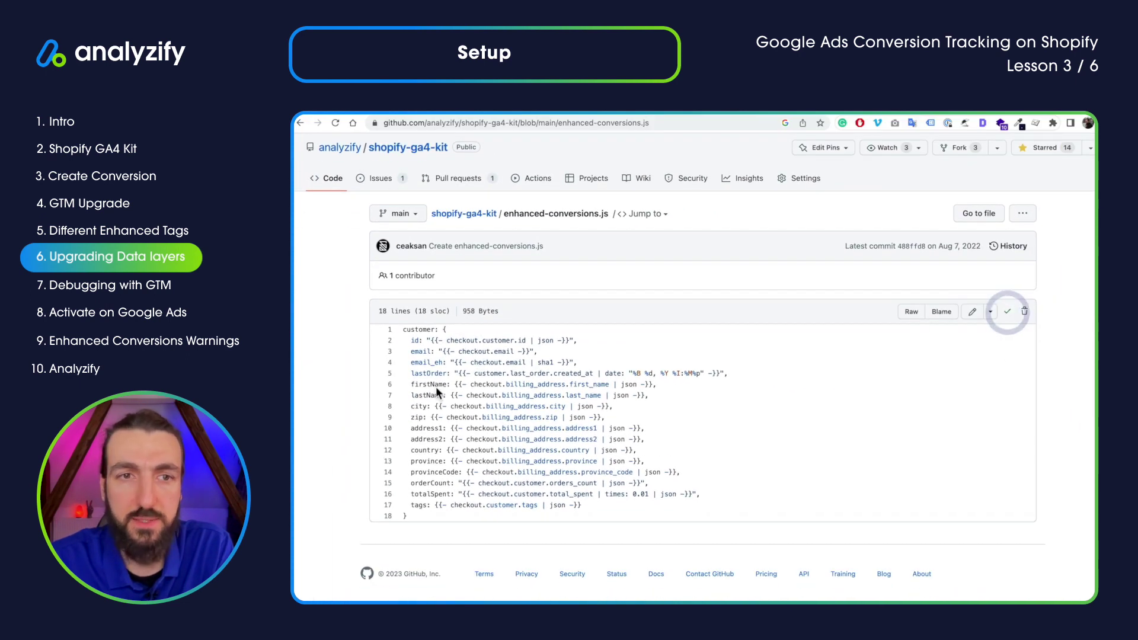
{"action": "left_click_drag", "start_coordinate": [404, 330], "coordinate": [471, 511]}
{"action": "left_click", "coordinate": [471, 511]}
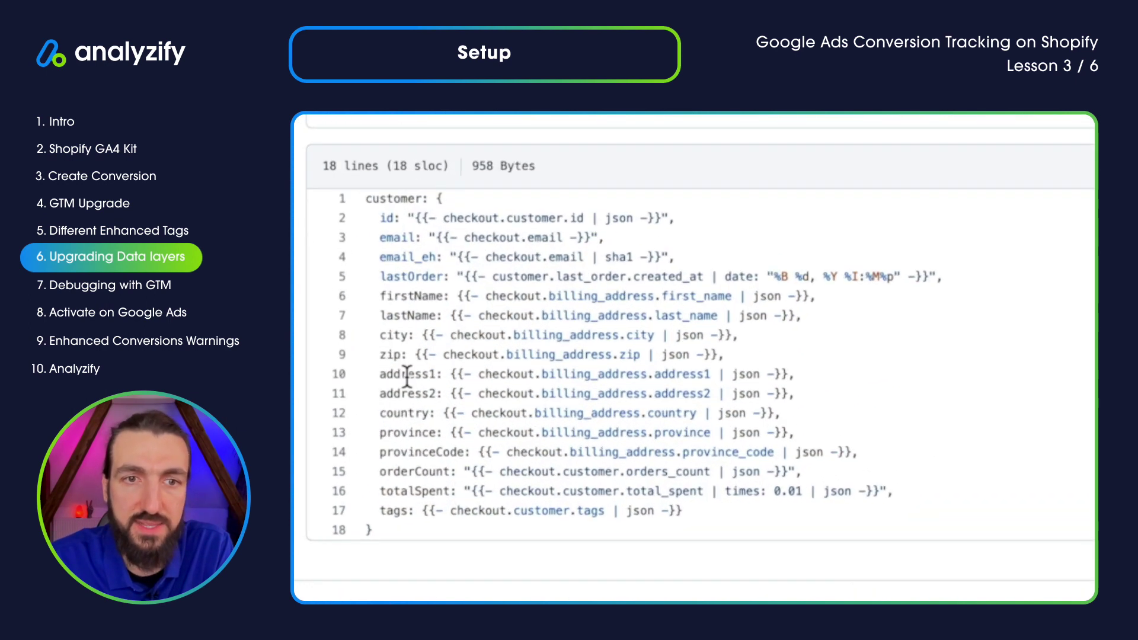
{"action": "left_click_drag", "start_coordinate": [452, 313], "coordinate": [815, 320]}
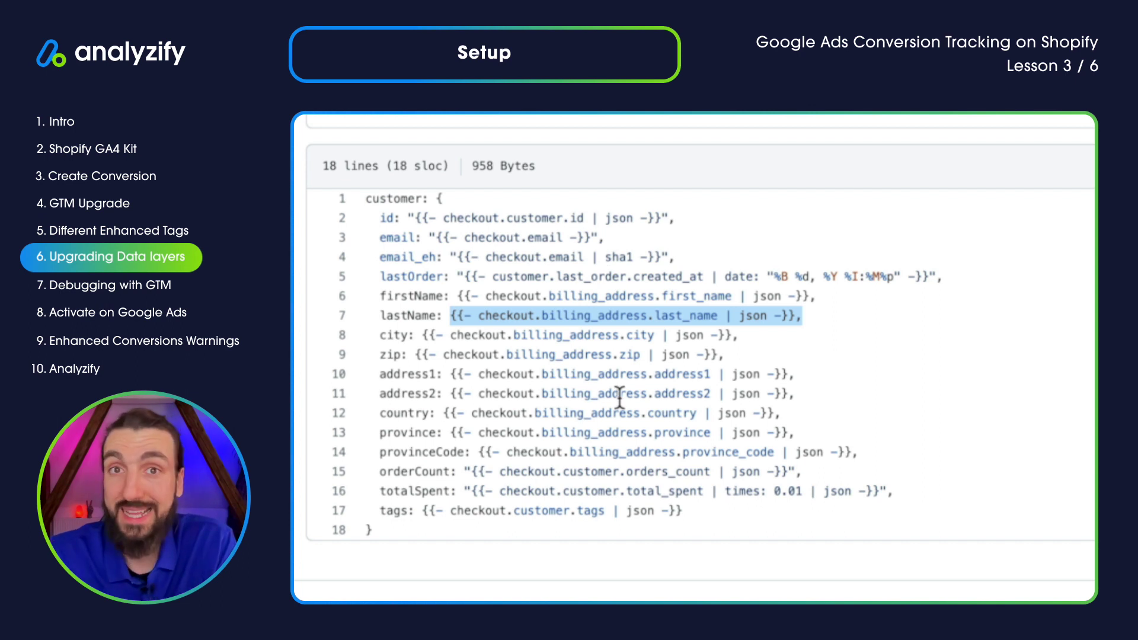
{"action": "left_click", "coordinate": [585, 352]}
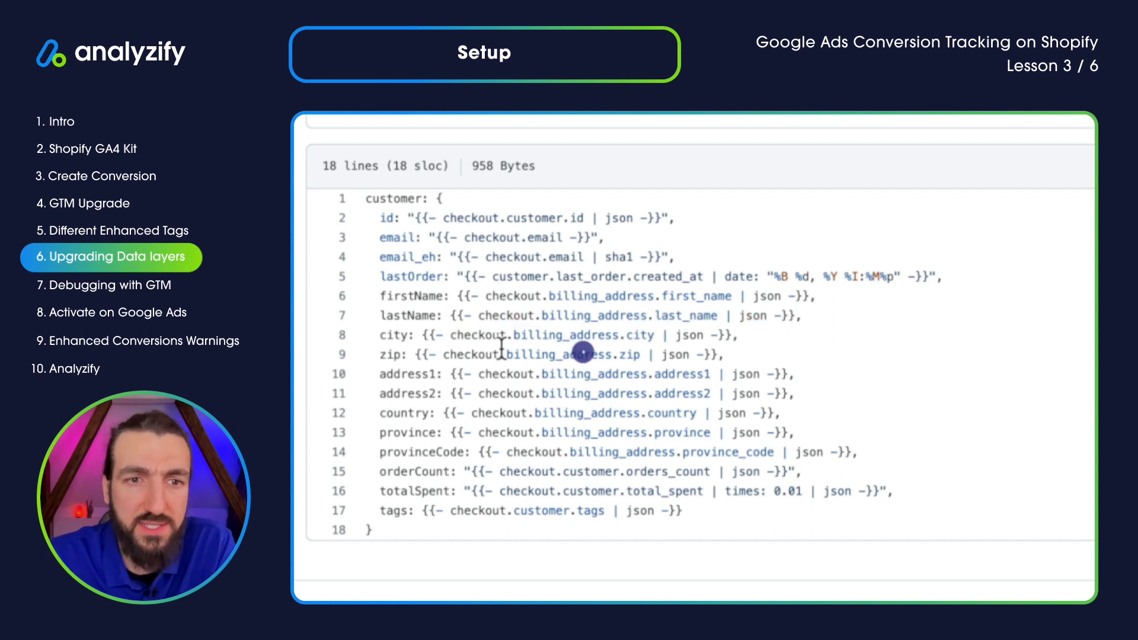
{"action": "left_click_drag", "start_coordinate": [422, 336], "coordinate": [754, 342]}
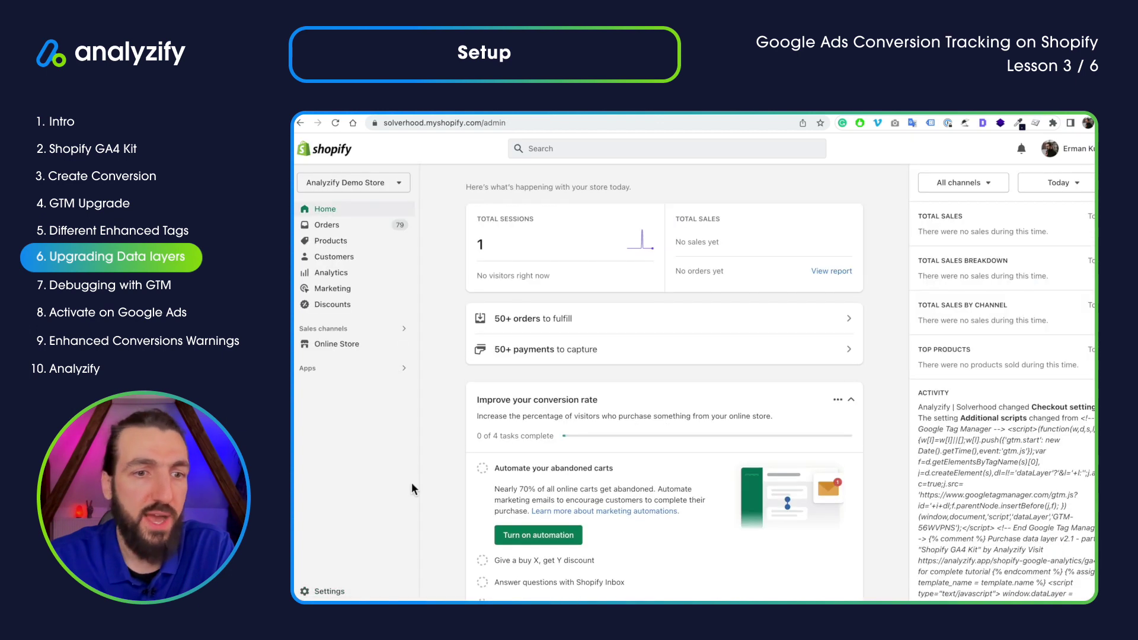
Step: Open the checkout settings in the Shopify admin and find the purchase data layer code in the additional scripts
{"action": "left_click", "coordinate": [330, 593]}
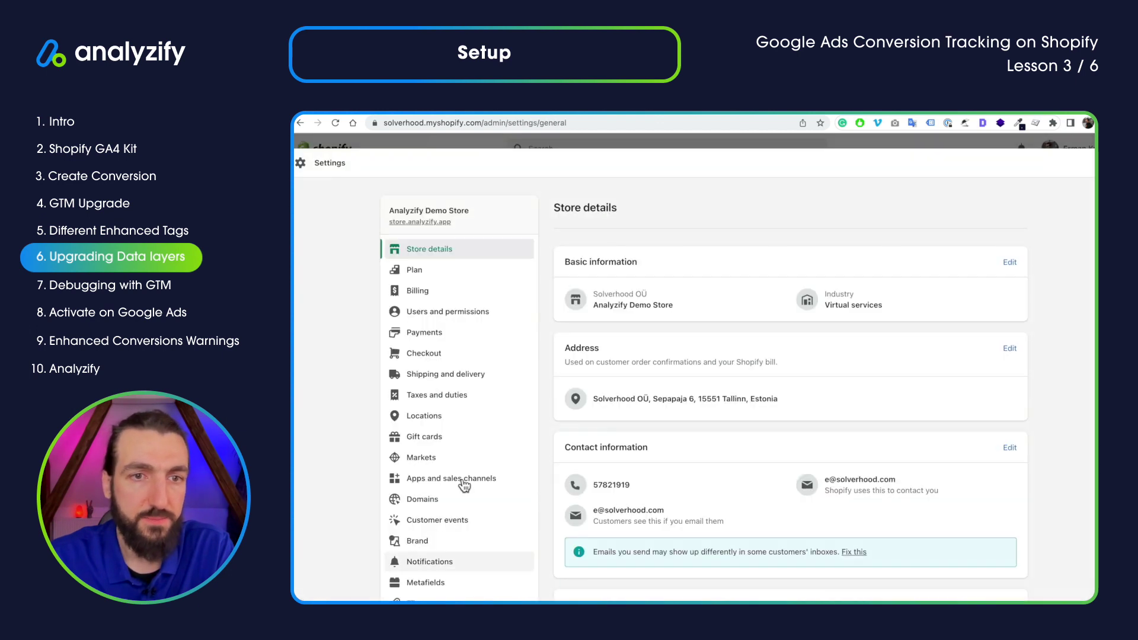
{"action": "left_click", "coordinate": [411, 353]}
{"action": "scroll", "coordinate": [690, 388], "scroll_direction": "down", "scroll_amount": 10}
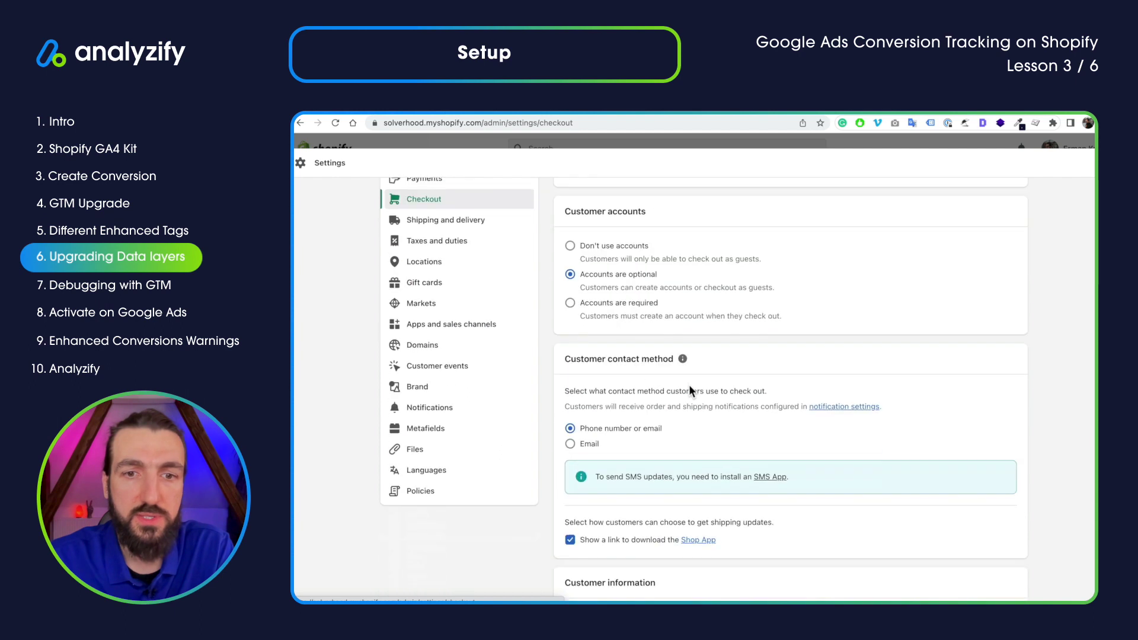
{"action": "scroll", "coordinate": [689, 392], "scroll_direction": "down", "scroll_amount": 15}
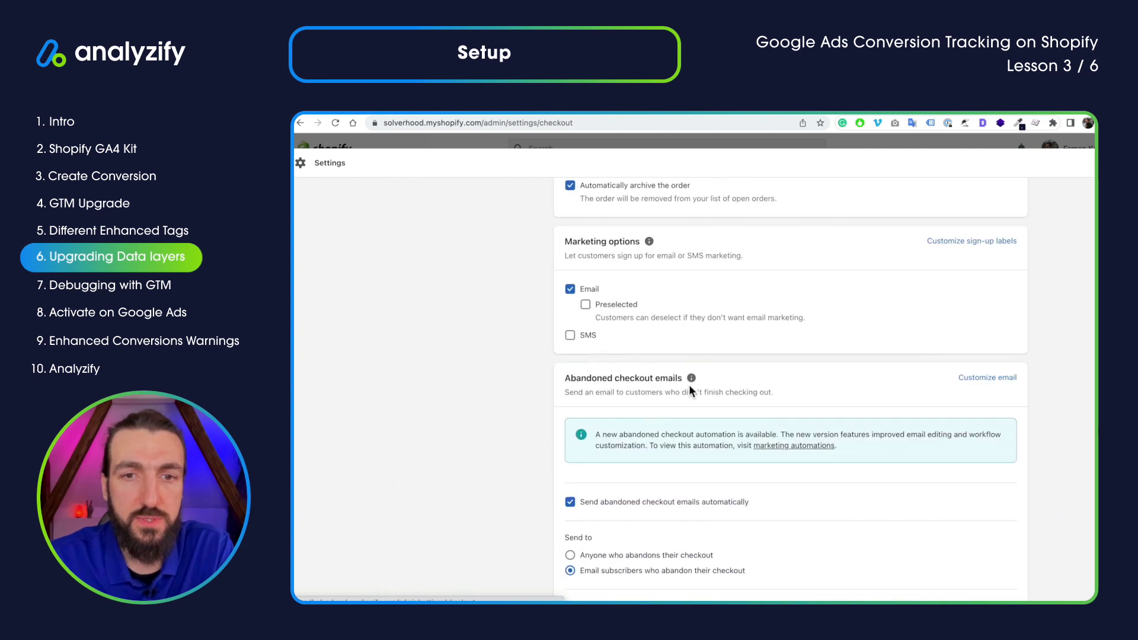
{"action": "scroll", "coordinate": [689, 385], "scroll_direction": "down", "scroll_amount": 5}
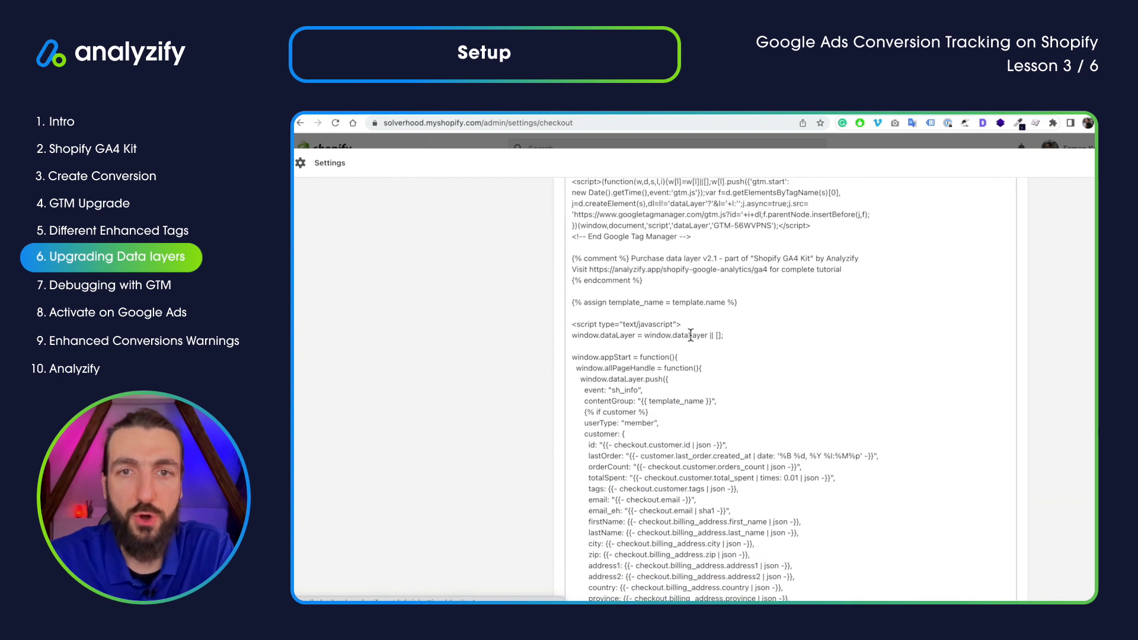
Step: Add a comma after the closing brace of the customer block in the additional scripts, and highlight that block
{"action": "left_click", "coordinate": [688, 320]}
{"action": "type", "text": ","}
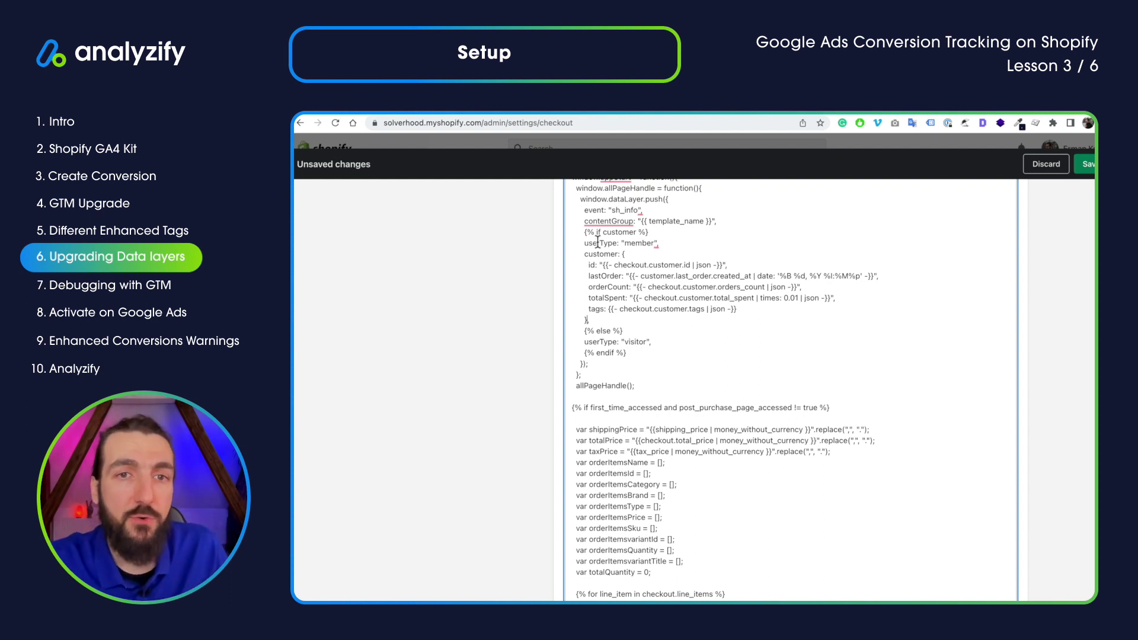
{"action": "left_click_drag", "start_coordinate": [580, 253], "coordinate": [620, 318]}
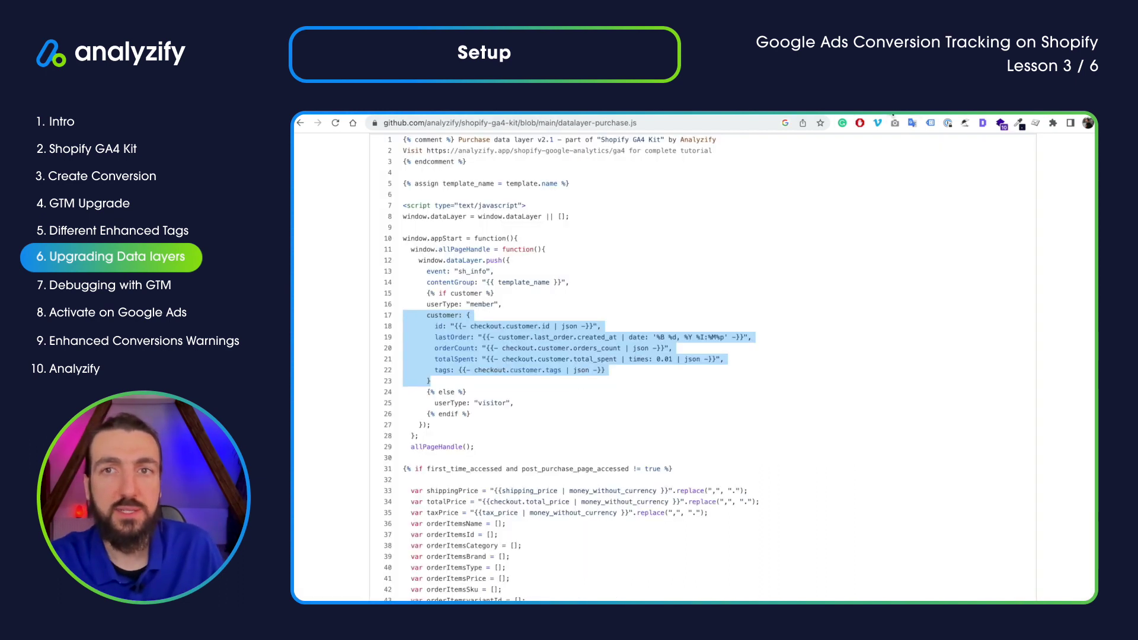
Step: Go back to the shopify-ga4-kit repository on GitHub and copy the full customer code from enhanced-conversions.js
{"action": "left_click", "coordinate": [301, 124]}
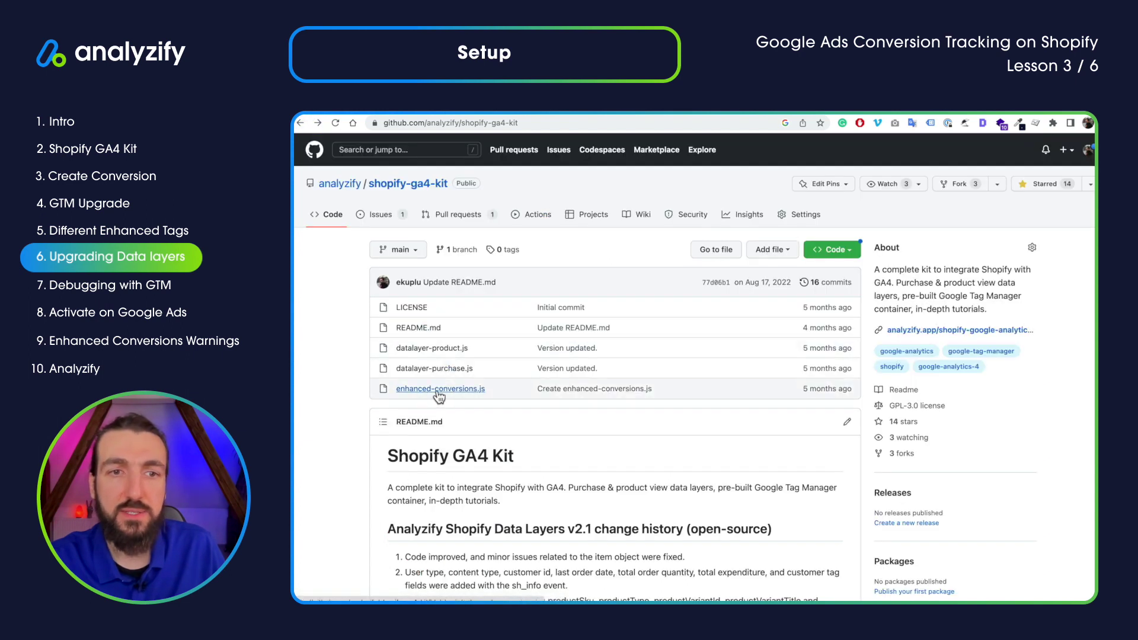
{"action": "left_click", "coordinate": [466, 390]}
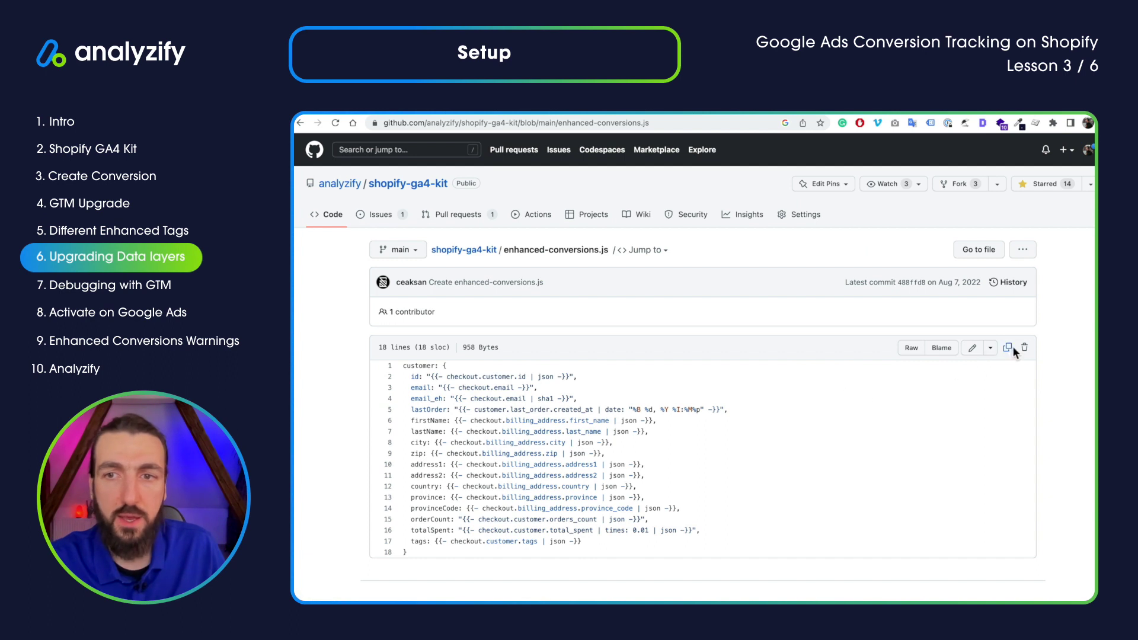
{"action": "left_click", "coordinate": [1008, 347]}
{"action": "scroll", "coordinate": [534, 356], "scroll_direction": "down", "scroll_amount": 1}
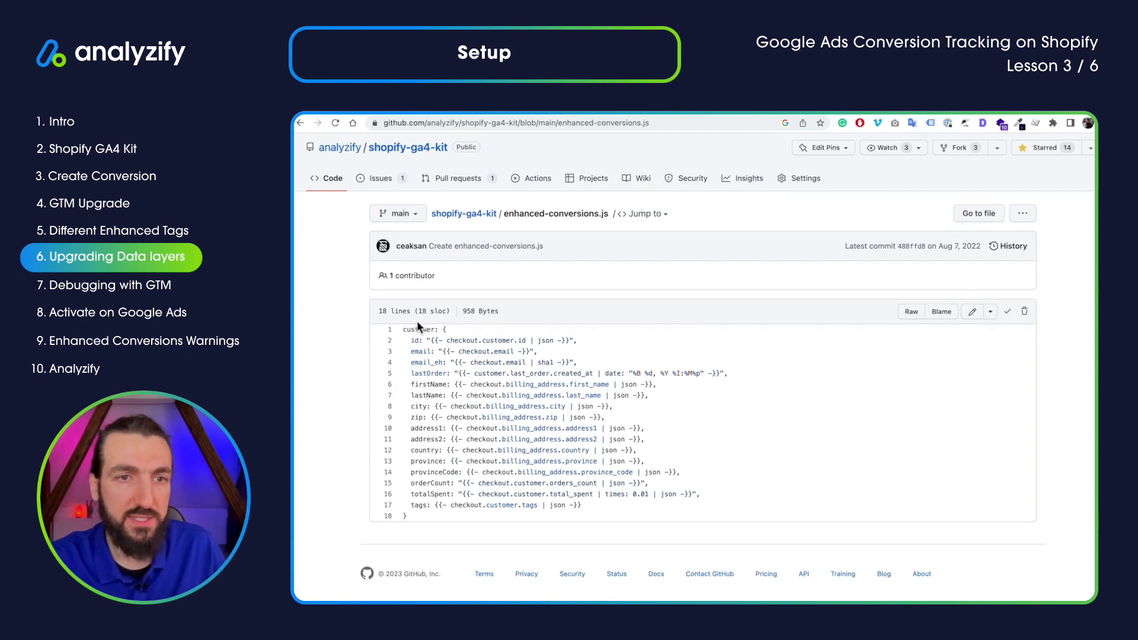
{"action": "left_click_drag", "start_coordinate": [405, 330], "coordinate": [410, 518]}
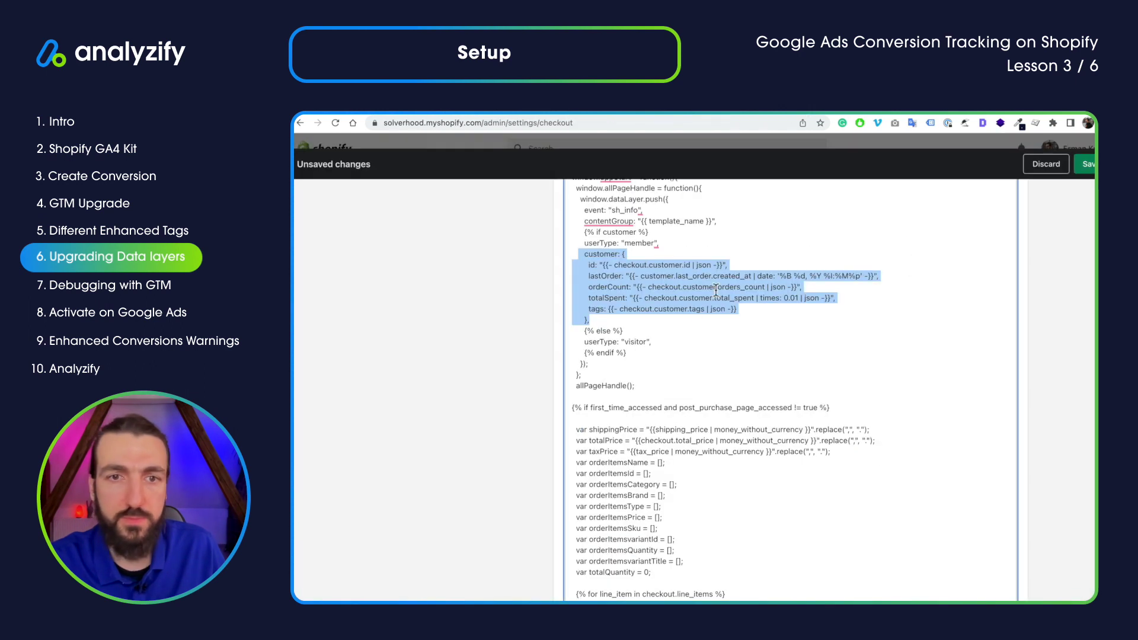
Step: Replace the customer block in Shopify's additional scripts with the copied enhanced conversions code, keeping the trailing comma, and save the checkout settings
{"action": "left_click", "coordinate": [632, 318]}
{"action": "scroll", "coordinate": [632, 318], "scroll_direction": "up", "scroll_amount": 3}
{"action": "scroll", "coordinate": [629, 312], "scroll_direction": "down", "scroll_amount": 4}
{"action": "scroll", "coordinate": [629, 312], "scroll_direction": "up", "scroll_amount": 1}
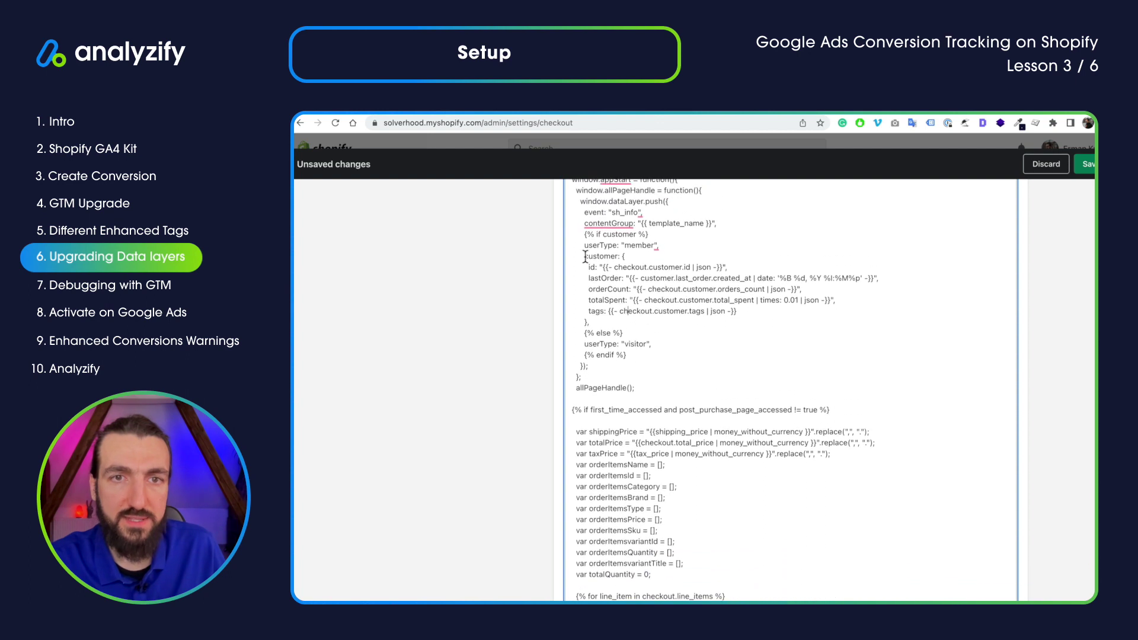
{"action": "left_click_drag", "start_coordinate": [584, 256], "coordinate": [587, 322]}
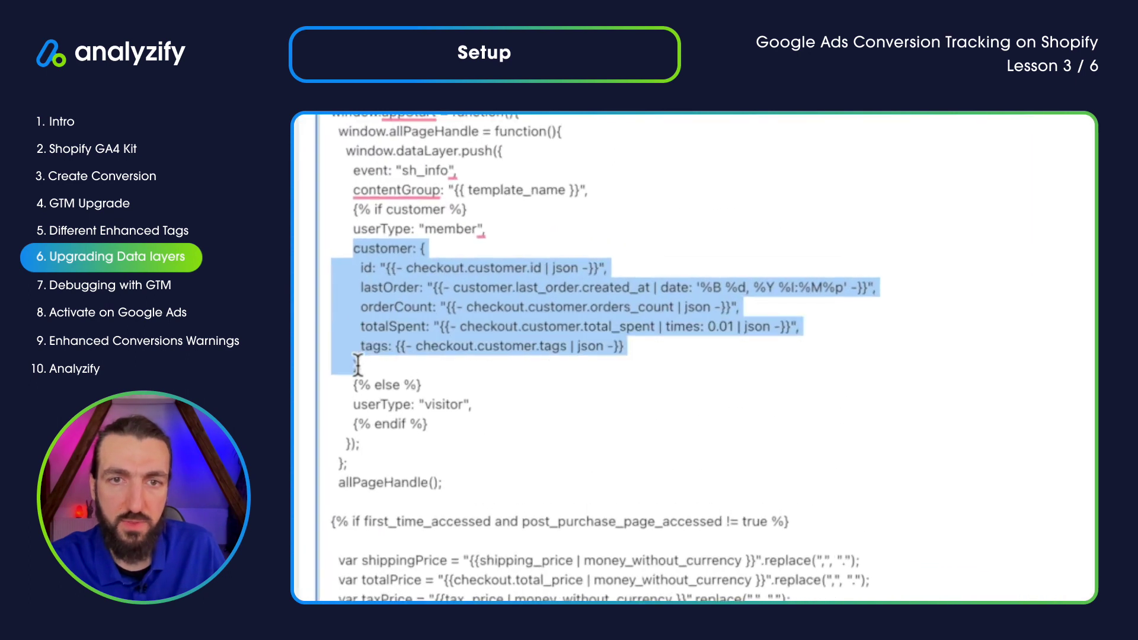
{"action": "left_click_drag", "start_coordinate": [358, 365], "coordinate": [354, 364]}
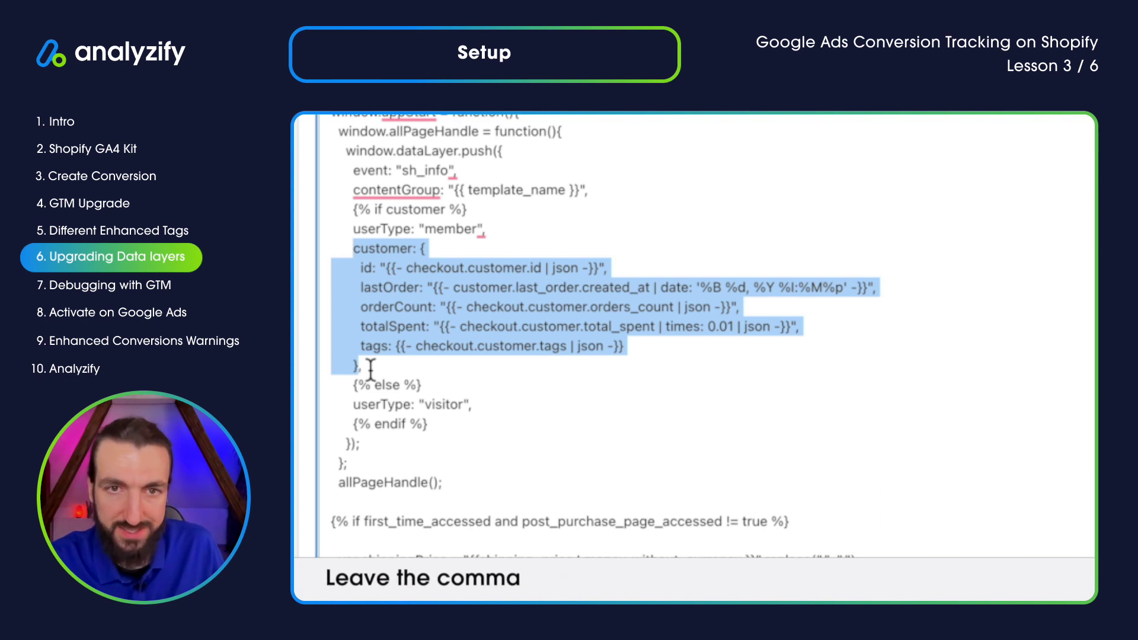
{"action": "key", "text": "ctrl+v"}
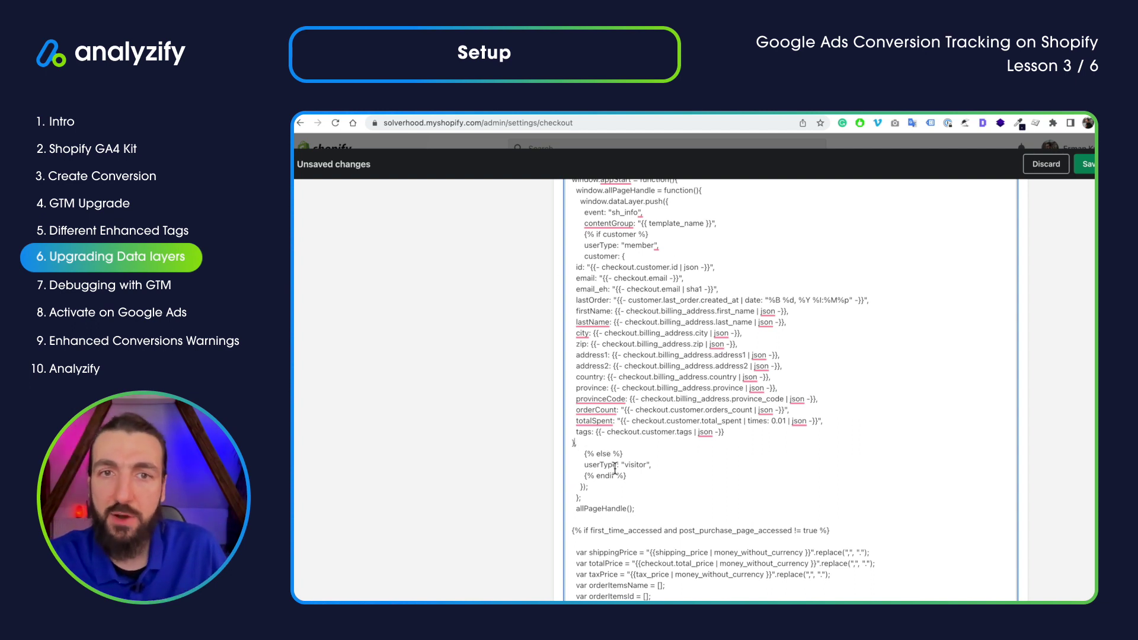
{"action": "double_click", "coordinate": [592, 300]}
{"action": "left_click", "coordinate": [594, 312]}
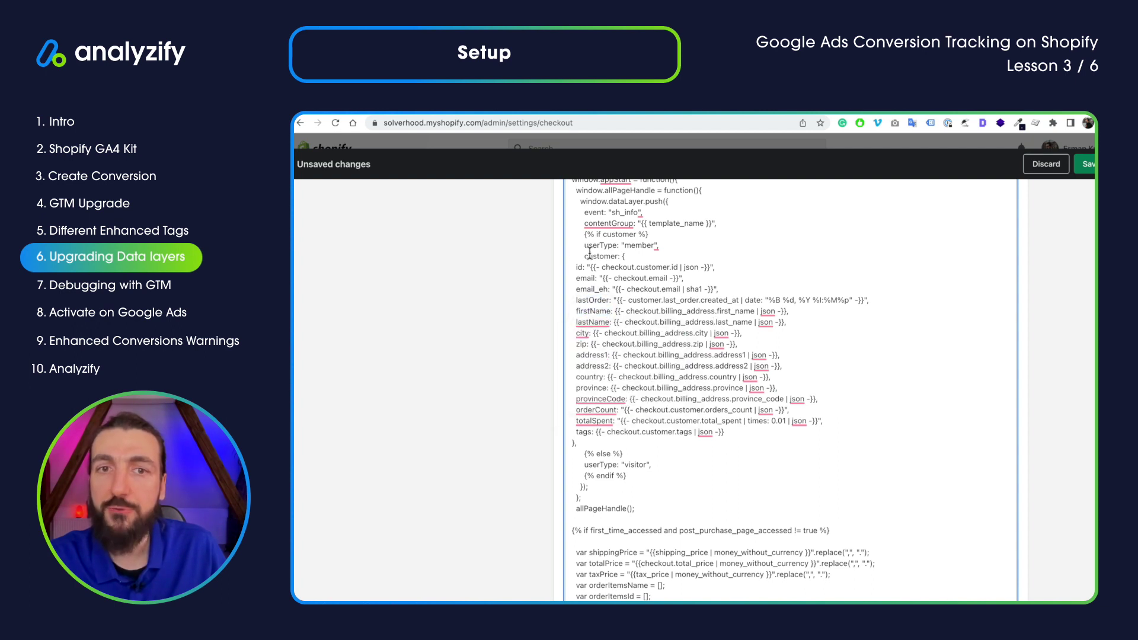
{"action": "left_click", "coordinate": [1084, 164]}
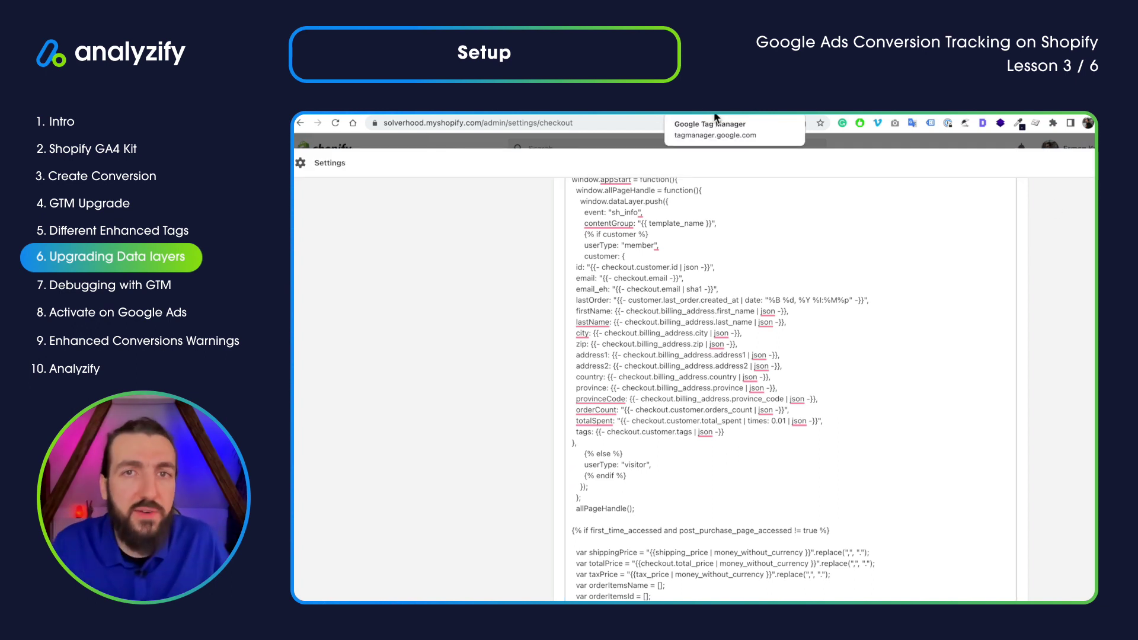
{"action": "left_click", "coordinate": [725, 115]}
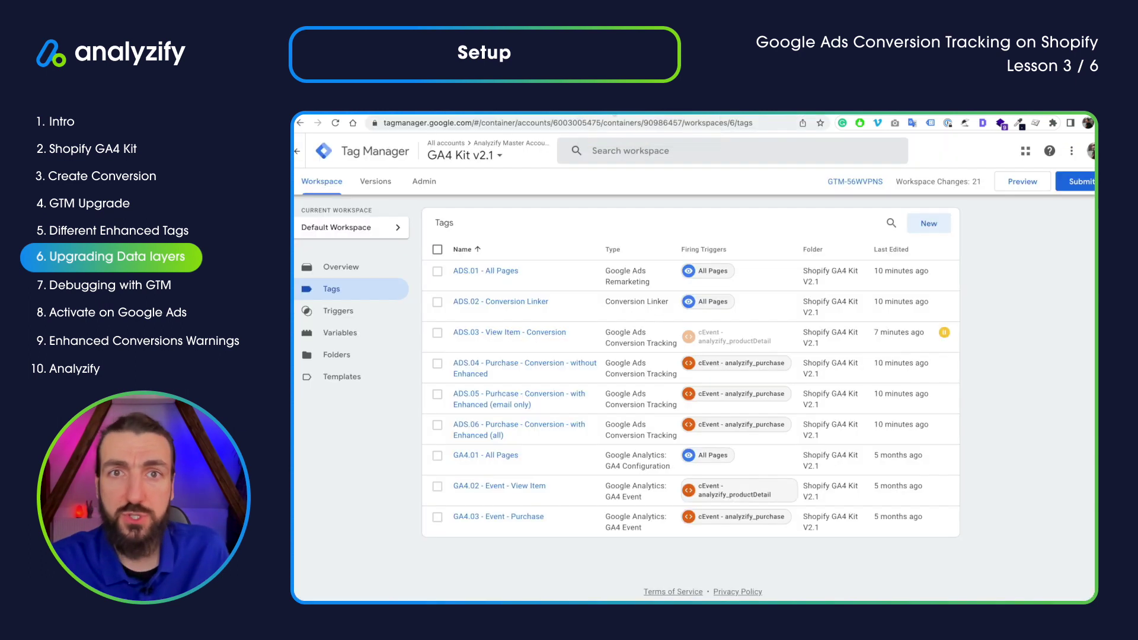
{"action": "left_click", "coordinate": [1015, 182]}
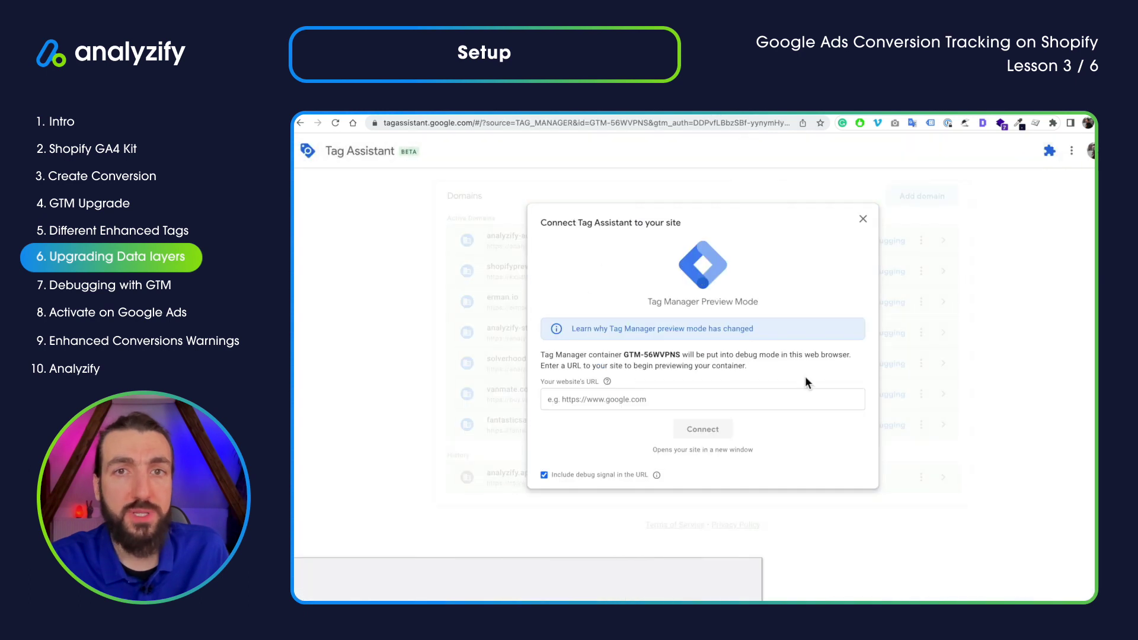
{"action": "left_click", "coordinate": [566, 398]}
{"action": "key", "text": "ctrl+v"}
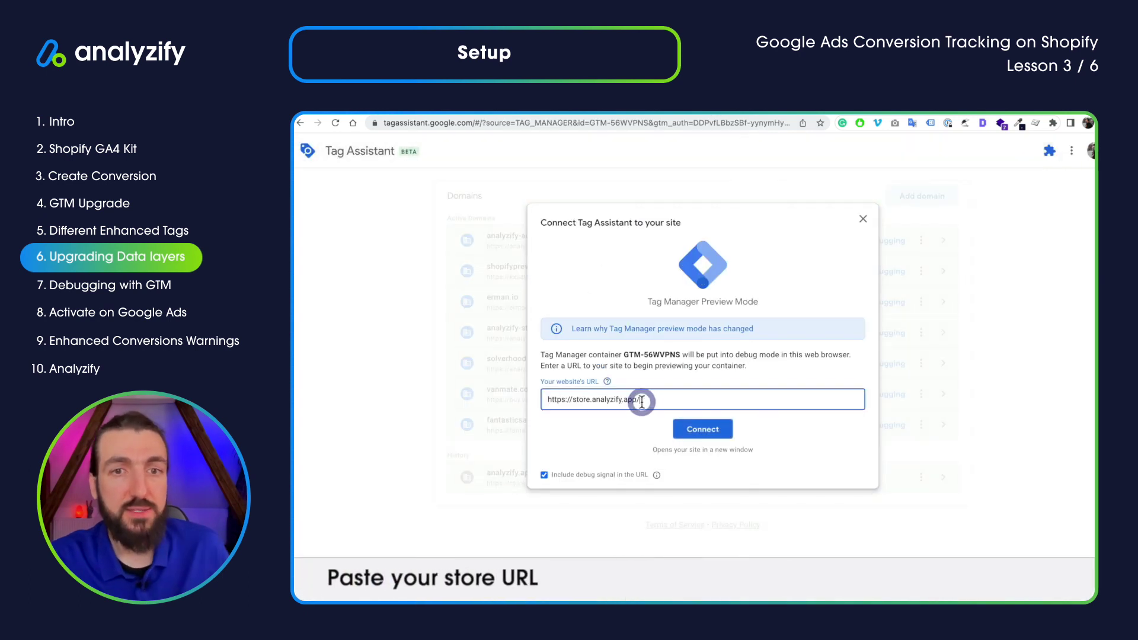
{"action": "left_click", "coordinate": [702, 431]}
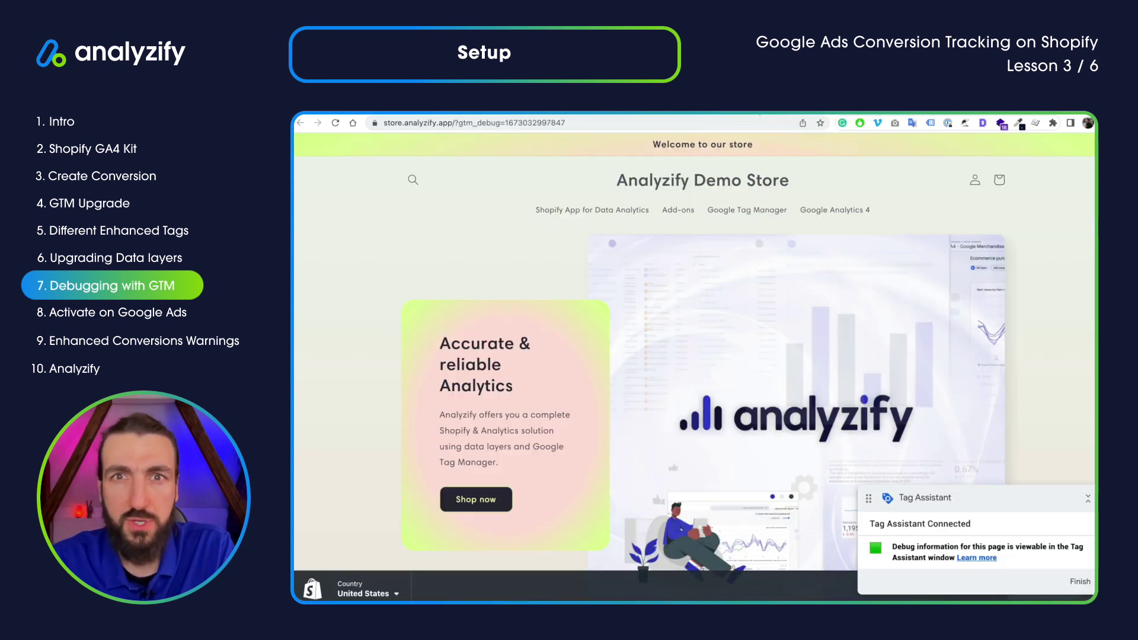
{"action": "scroll", "coordinate": [710, 373], "scroll_direction": "down", "scroll_amount": 6}
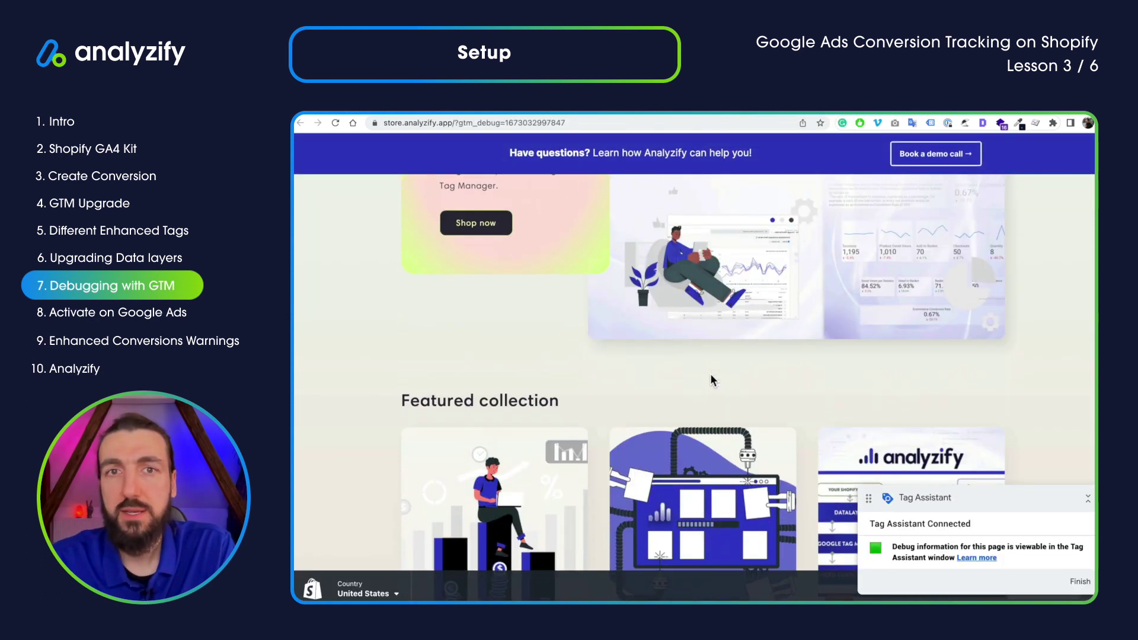
Step: Visit the Server-Side Tagging and Shopify App for Data Analytics product pages, and continue past the connection message in Tag Assistant
{"action": "scroll", "coordinate": [774, 247], "scroll_direction": "down", "scroll_amount": 3}
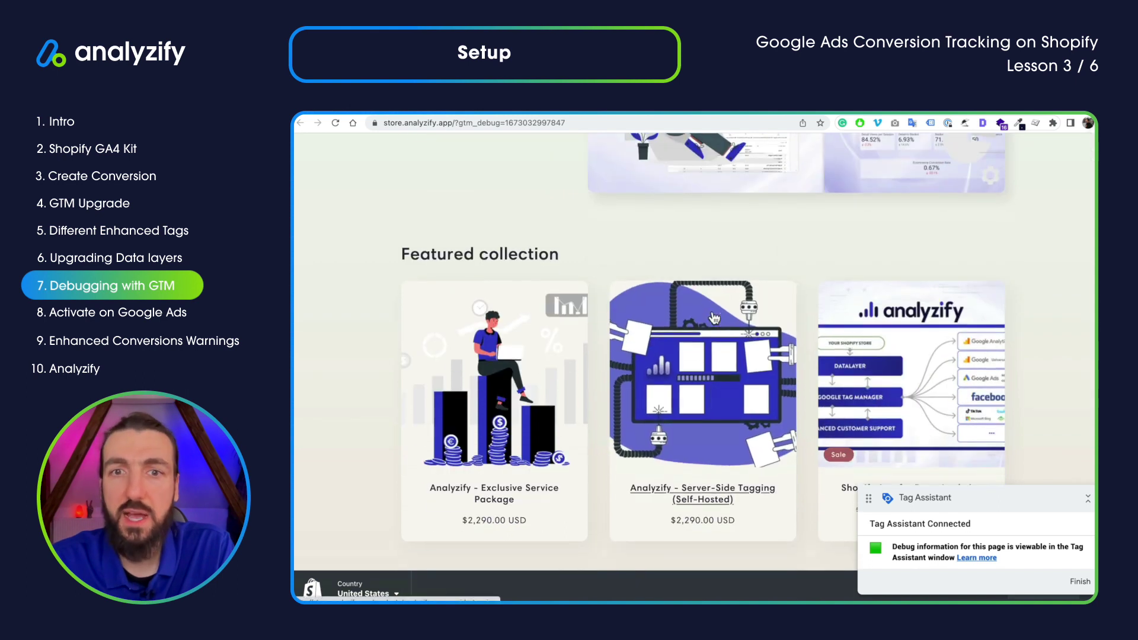
{"action": "left_click", "coordinate": [699, 287]}
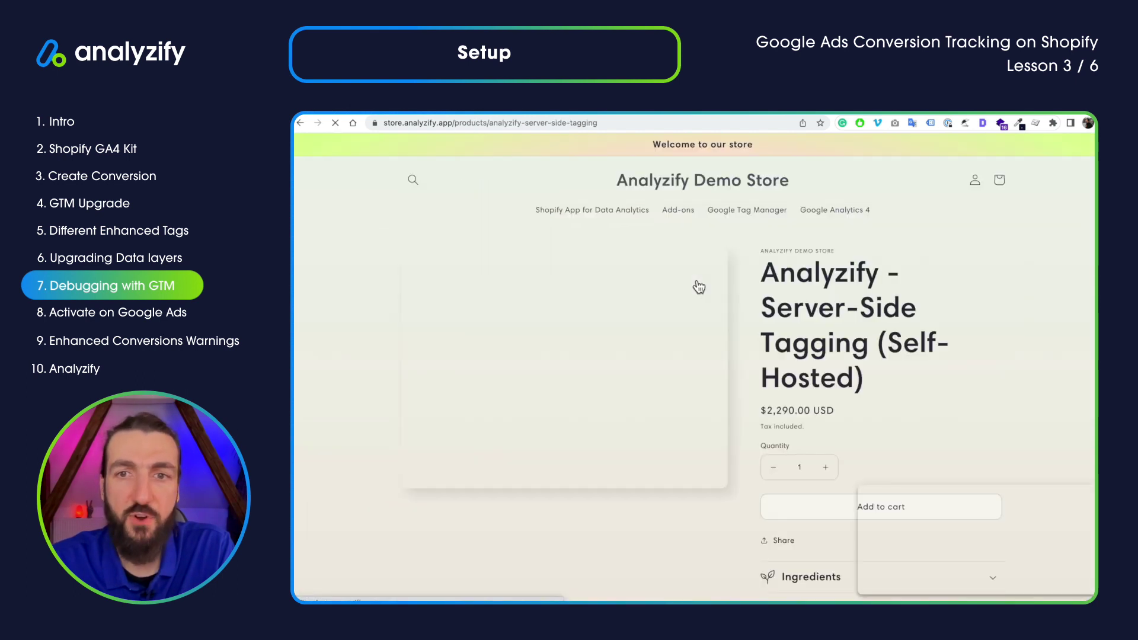
{"action": "left_click", "coordinate": [608, 212]}
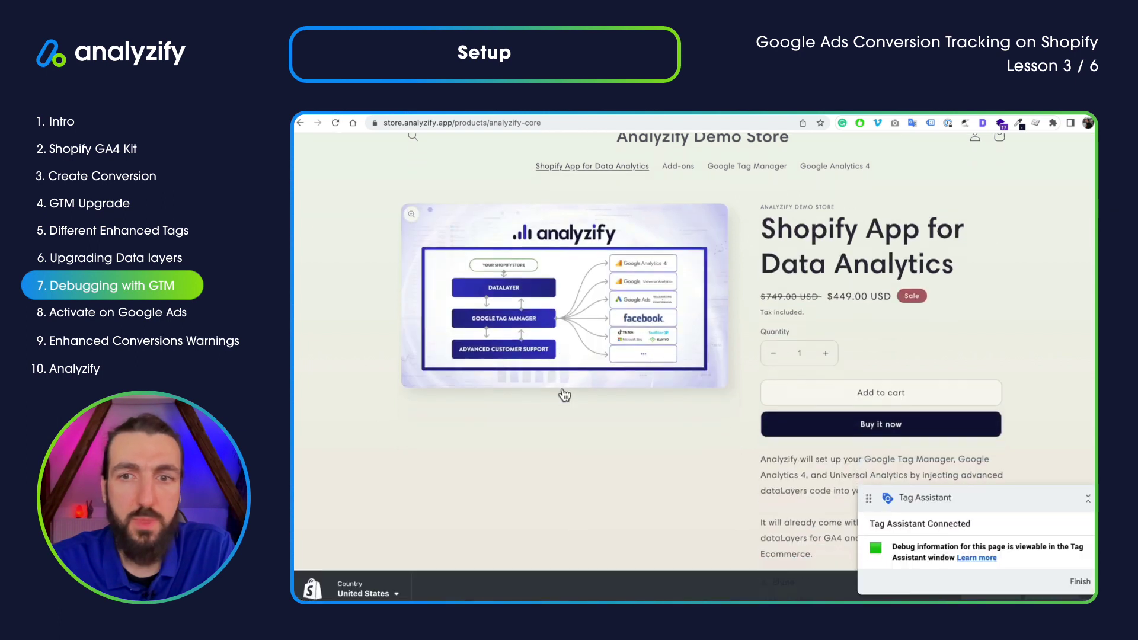
{"action": "scroll", "coordinate": [562, 386], "scroll_direction": "down", "scroll_amount": 3}
{"action": "scroll", "coordinate": [562, 387], "scroll_direction": "up", "scroll_amount": 4}
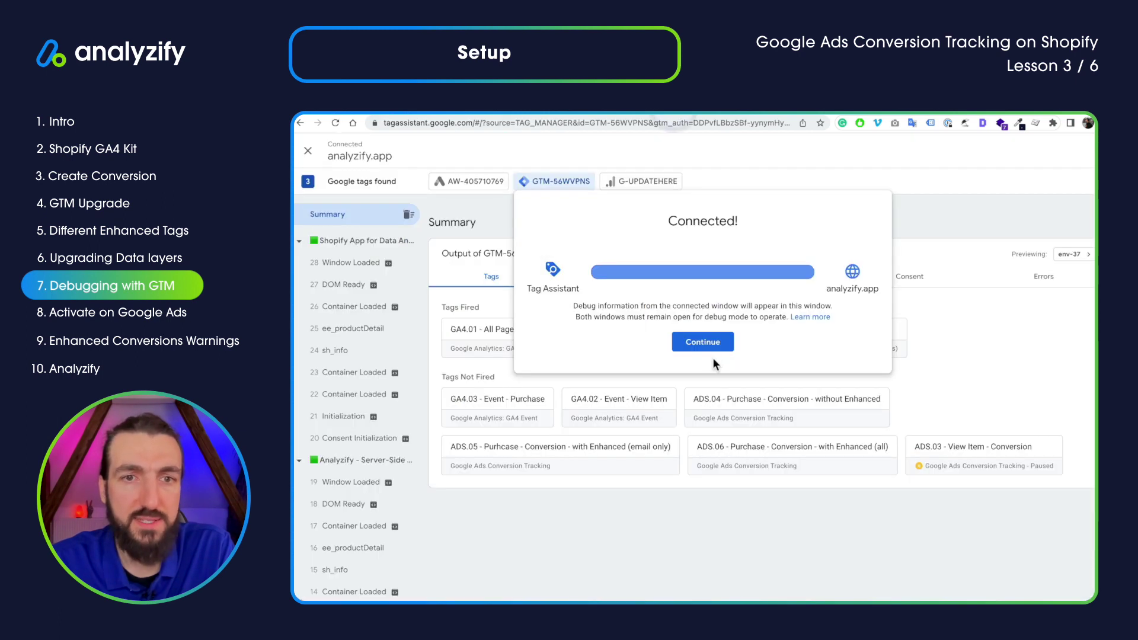
{"action": "left_click", "coordinate": [709, 345]}
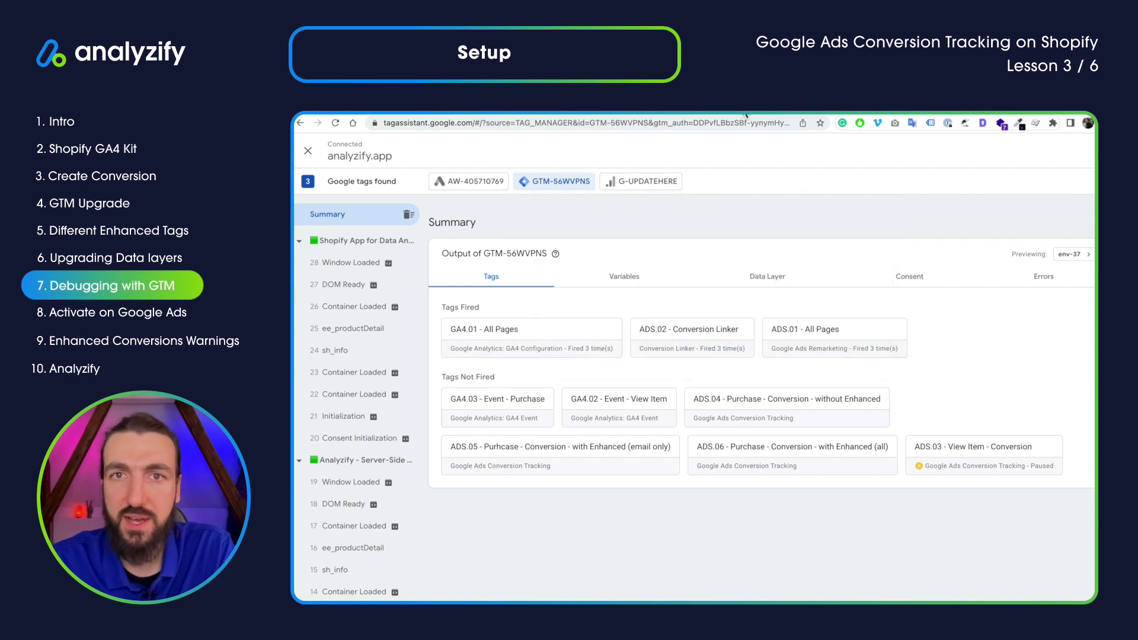
Step: Switch back to the demo store and start an immediate purchase of the Shopify App for Data Analytics product
{"action": "left_click", "coordinate": [746, 116]}
{"action": "scroll", "coordinate": [848, 368], "scroll_direction": "down", "scroll_amount": 2}
{"action": "left_click", "coordinate": [883, 388]}
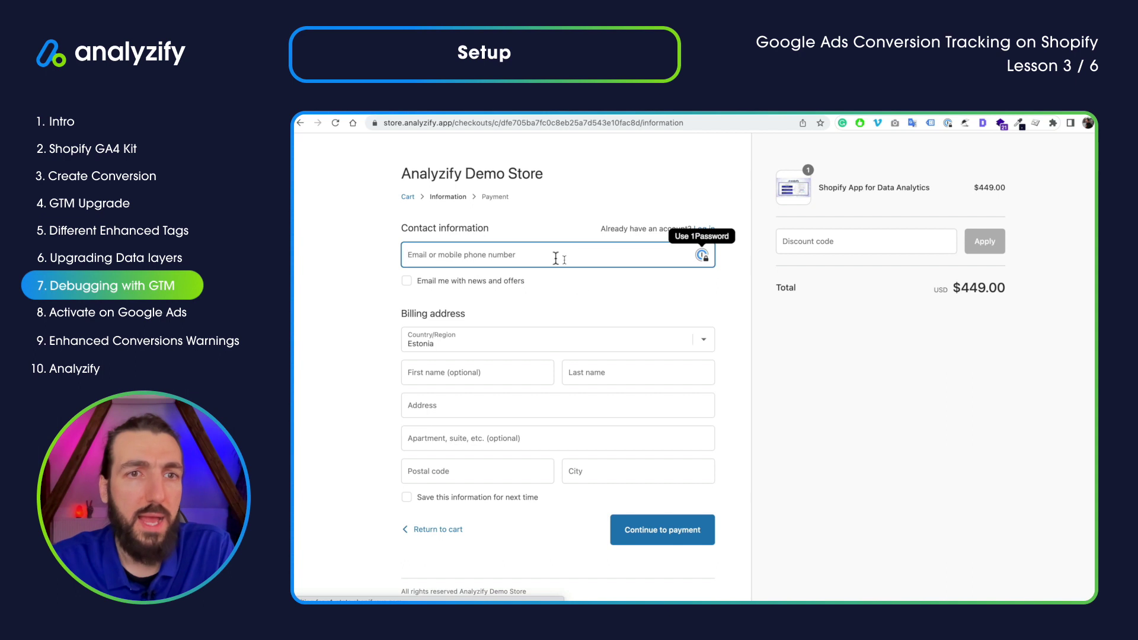
Step: Fill in the customer's email, name and billing address at checkout, continue to payment, and complete the order by Bank Deposit
{"action": "left_click", "coordinate": [529, 253]}
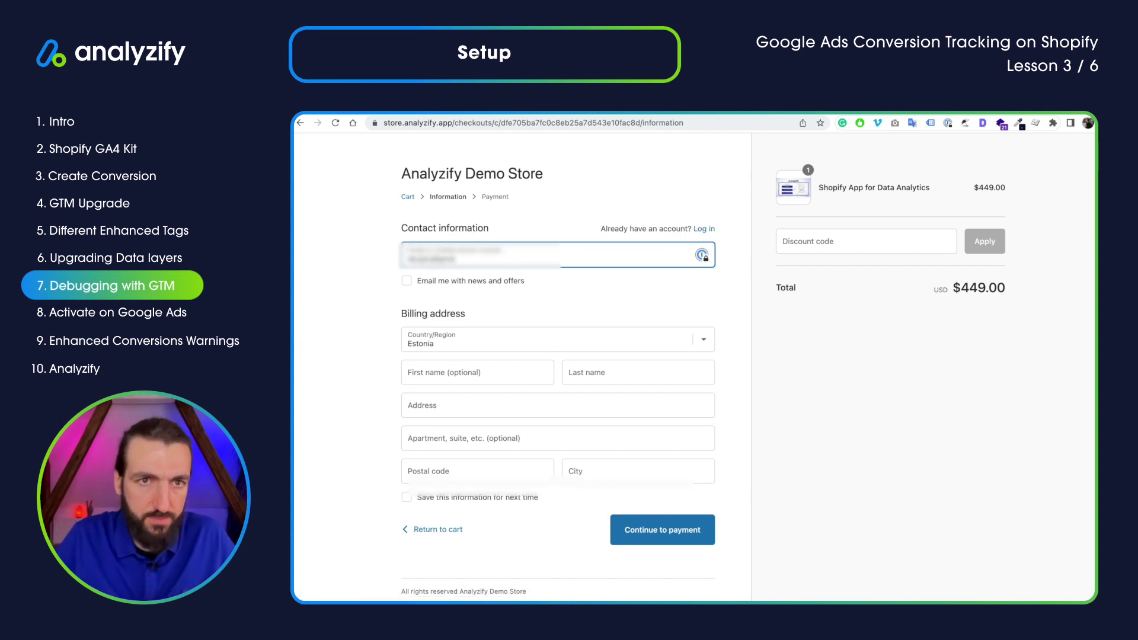
{"action": "key", "text": "Return"}
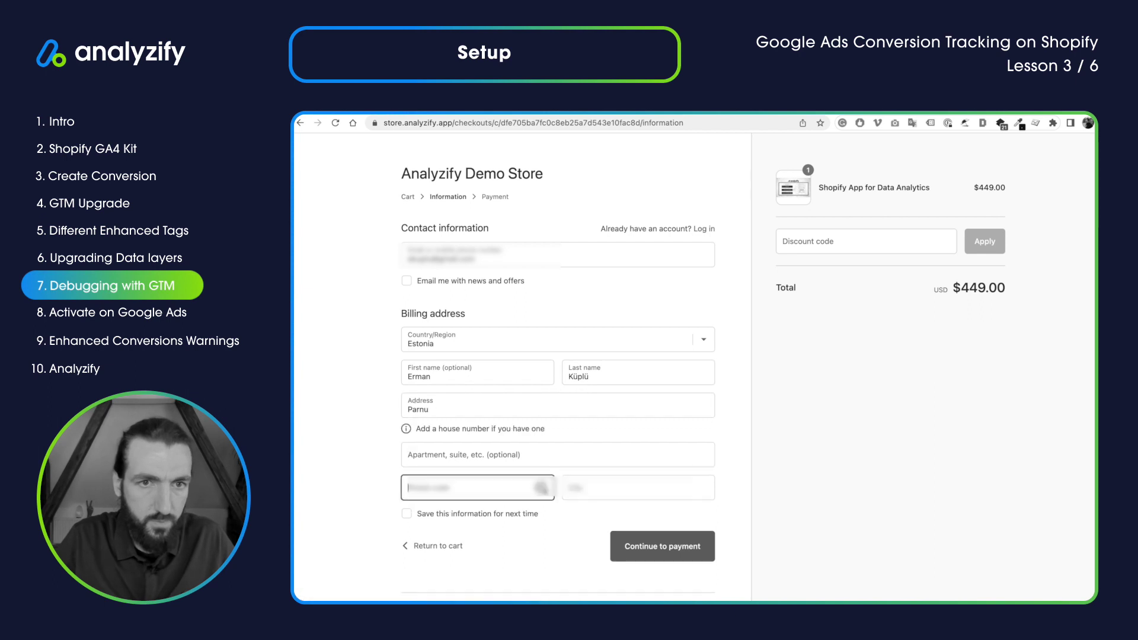
{"action": "left_click", "coordinate": [641, 542]}
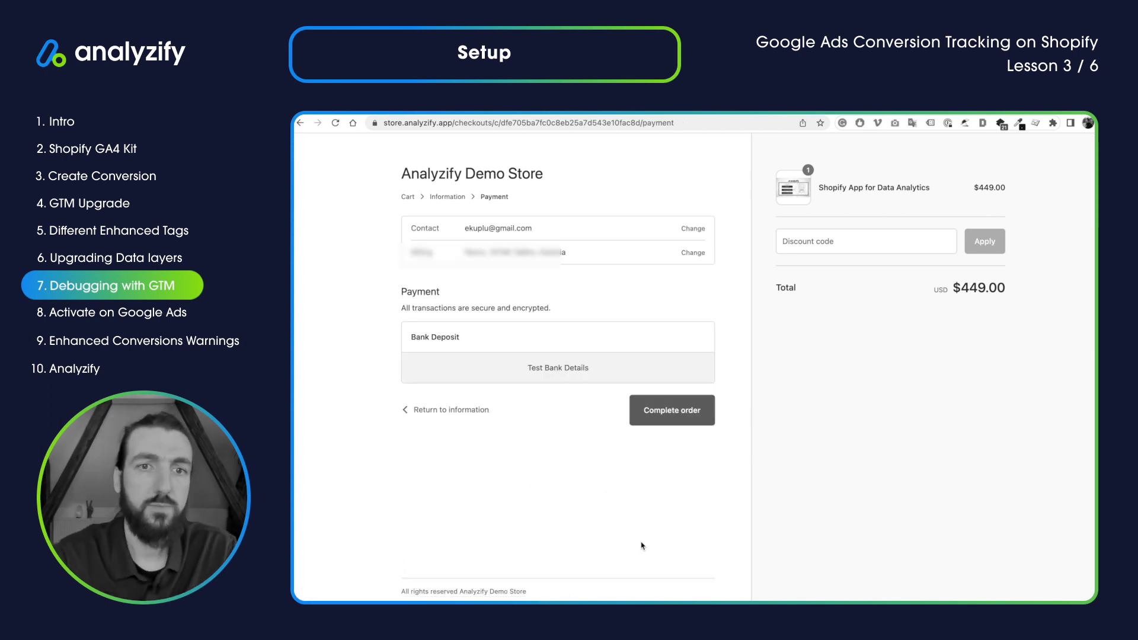
{"action": "left_click", "coordinate": [679, 411]}
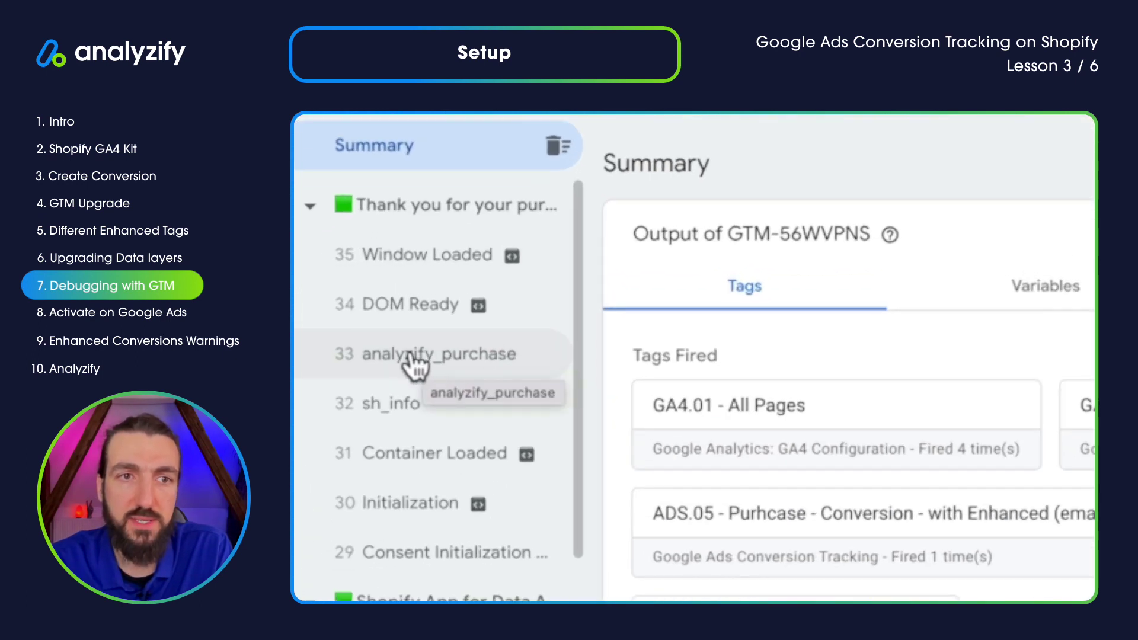
Step: Open the analyzify_purchase event in Tag Assistant and examine the GA4.03 - Event - Purchase tag with its variables displayed as names
{"action": "left_click", "coordinate": [431, 370]}
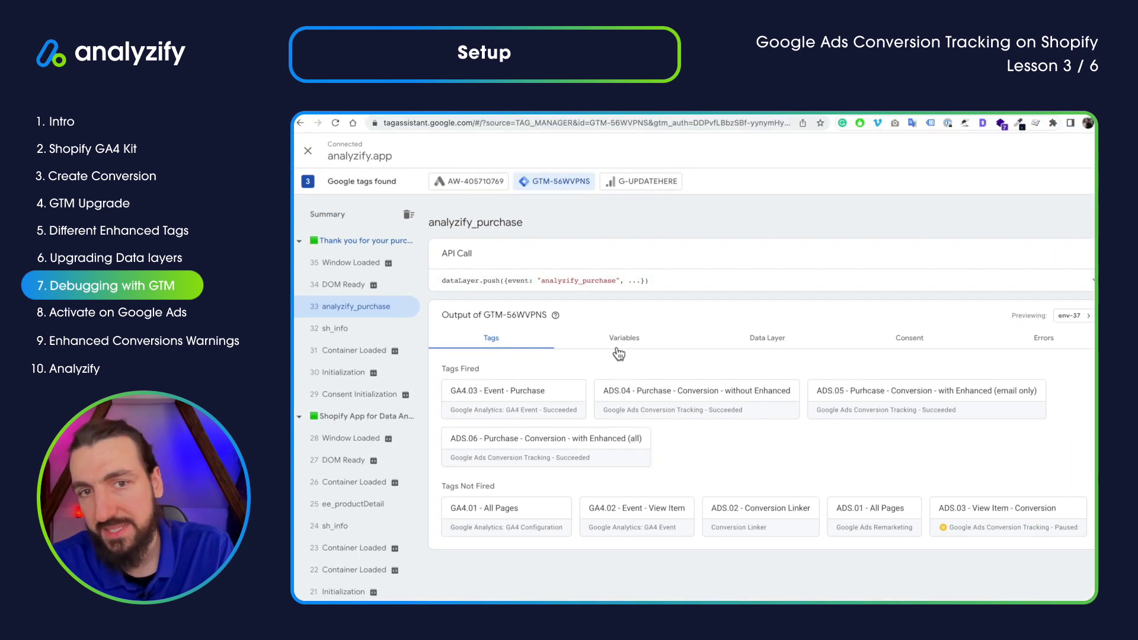
{"action": "left_click", "coordinate": [492, 394]}
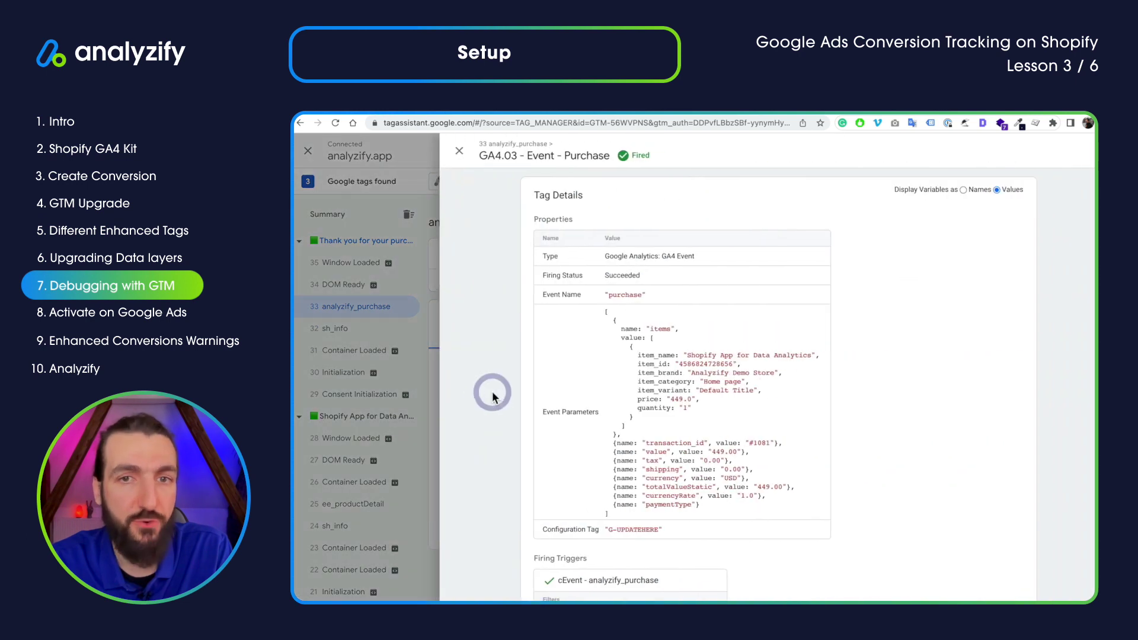
{"action": "left_click", "coordinate": [460, 153]}
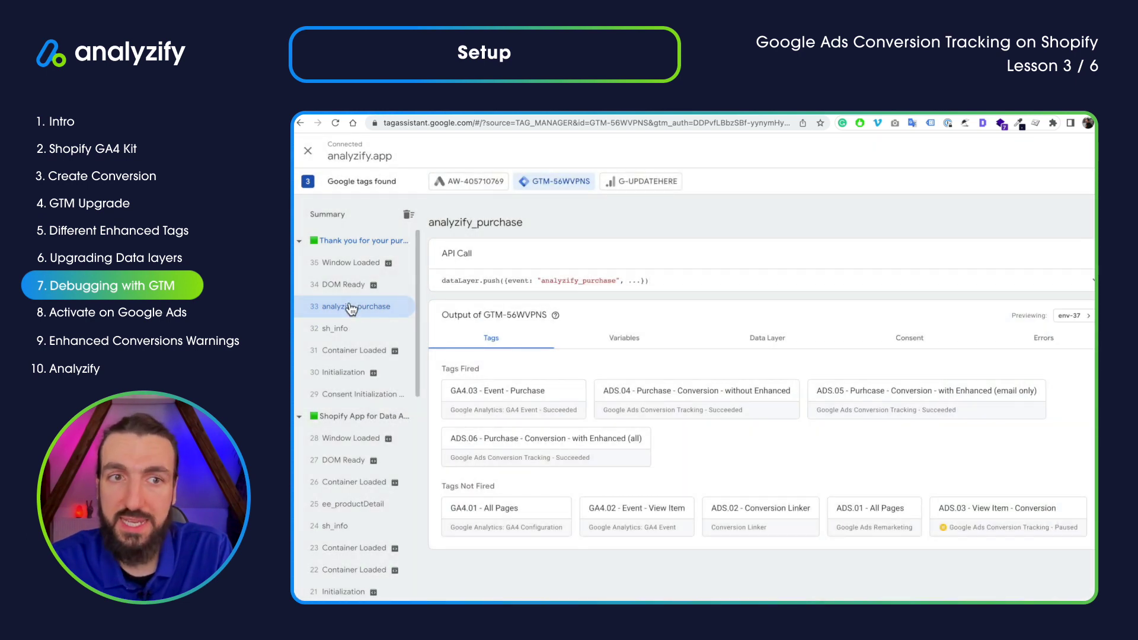
{"action": "left_click", "coordinate": [508, 395]}
{"action": "left_click", "coordinate": [977, 190]}
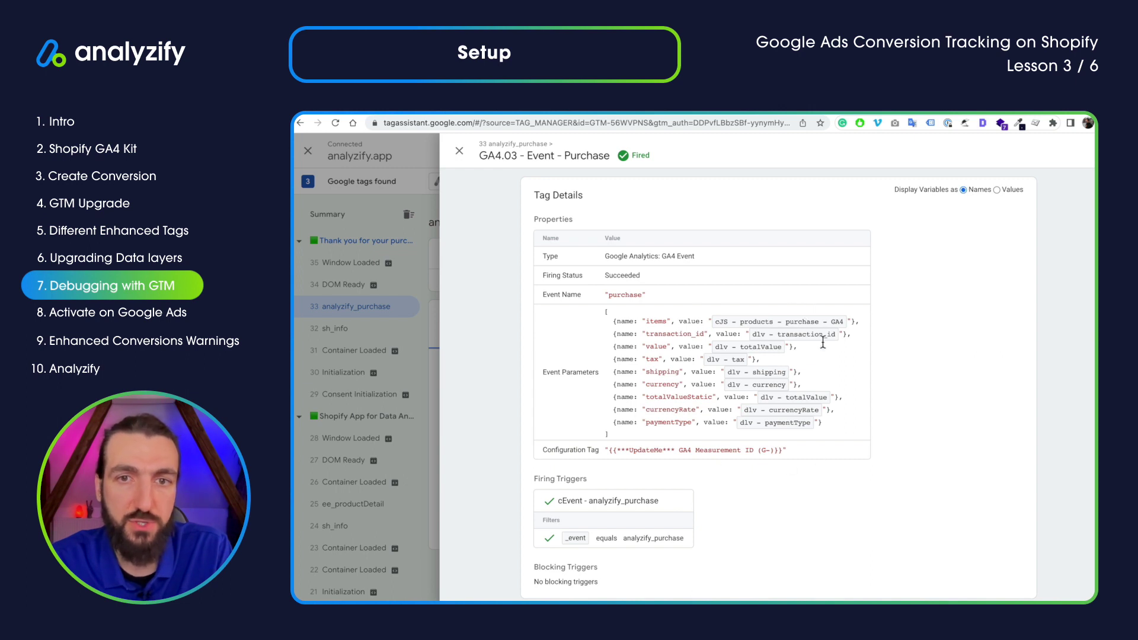
Step: Display the GA4.03 purchase tag's variables as values, review the item and currency parameters, and close the tag details
{"action": "left_click", "coordinate": [1008, 189]}
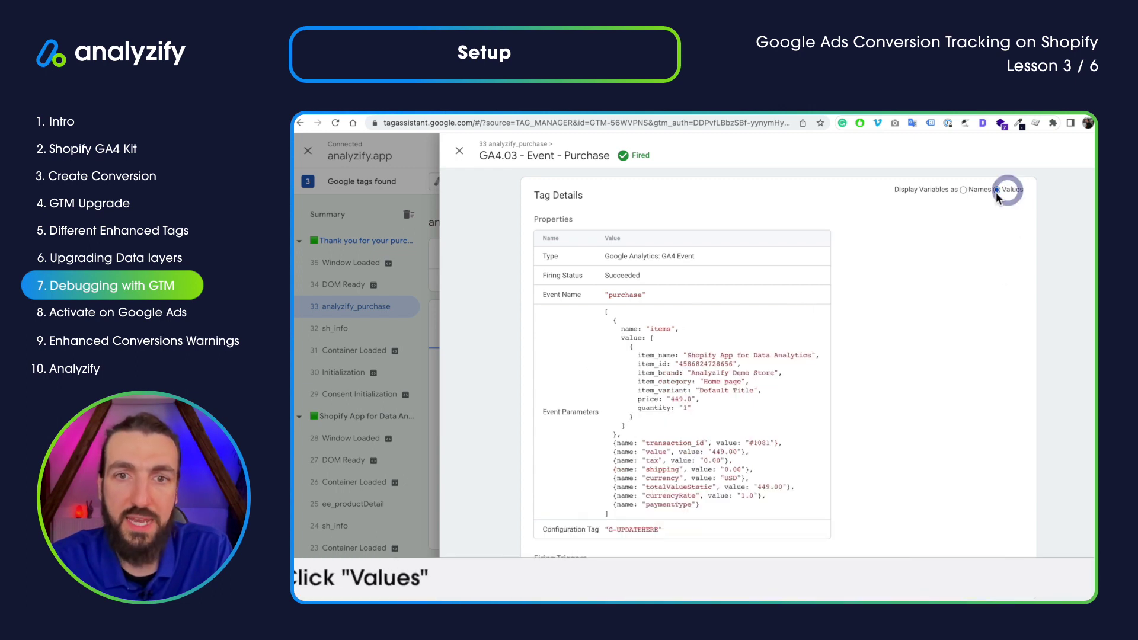
{"action": "left_click_drag", "start_coordinate": [635, 354], "coordinate": [689, 430]}
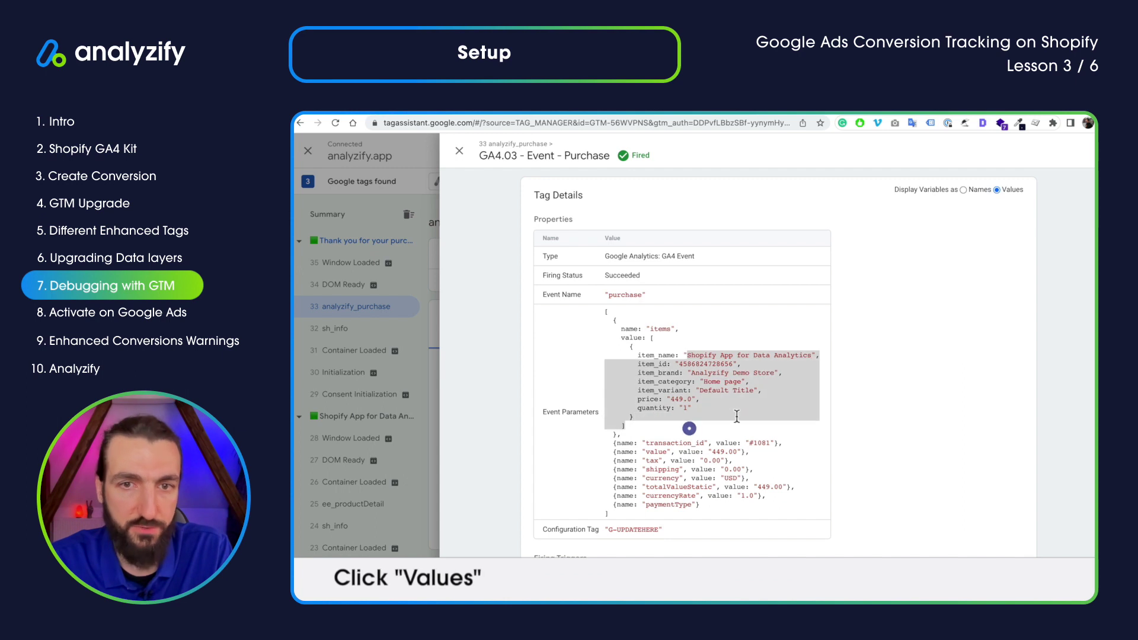
{"action": "left_click", "coordinate": [690, 427]}
{"action": "scroll", "coordinate": [736, 416], "scroll_direction": "down", "scroll_amount": 2}
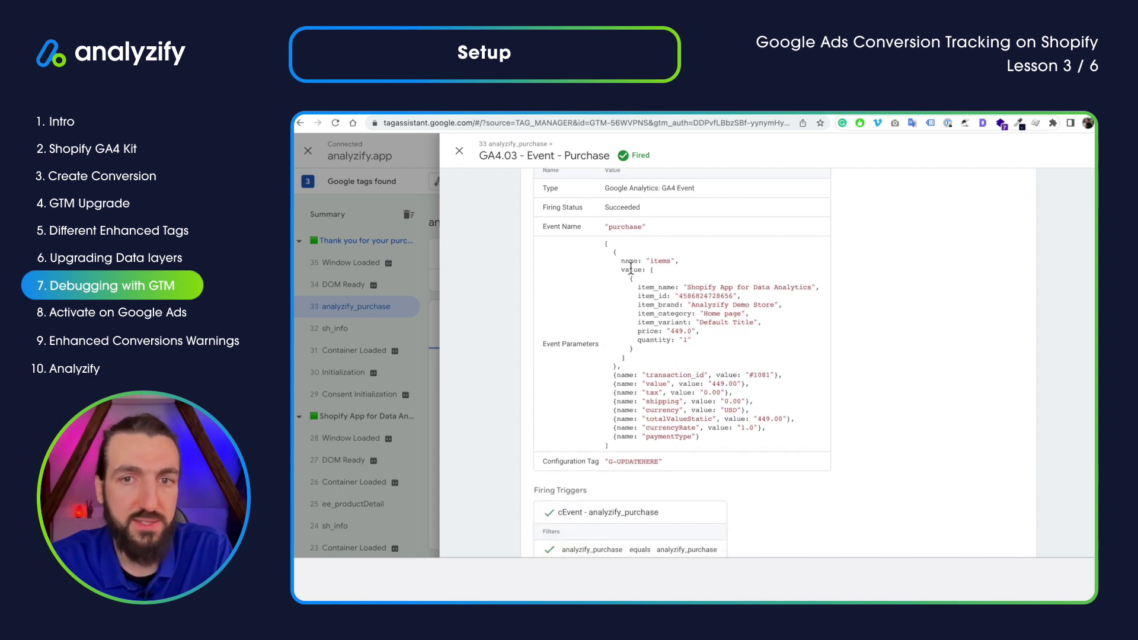
{"action": "left_click", "coordinate": [731, 411]}
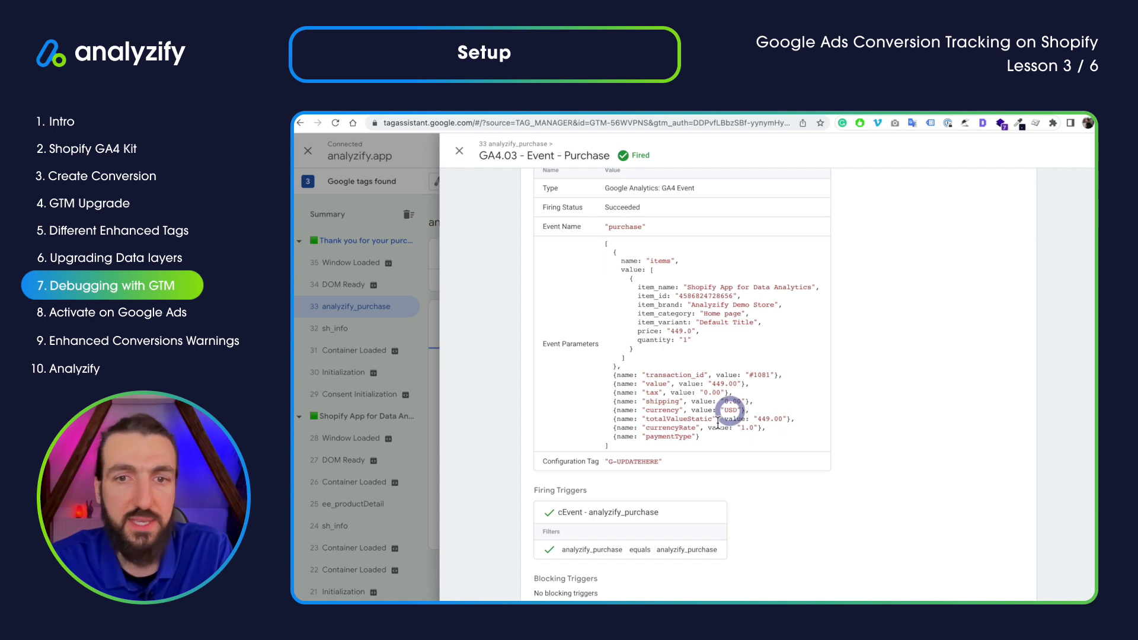
{"action": "left_click", "coordinate": [461, 154]}
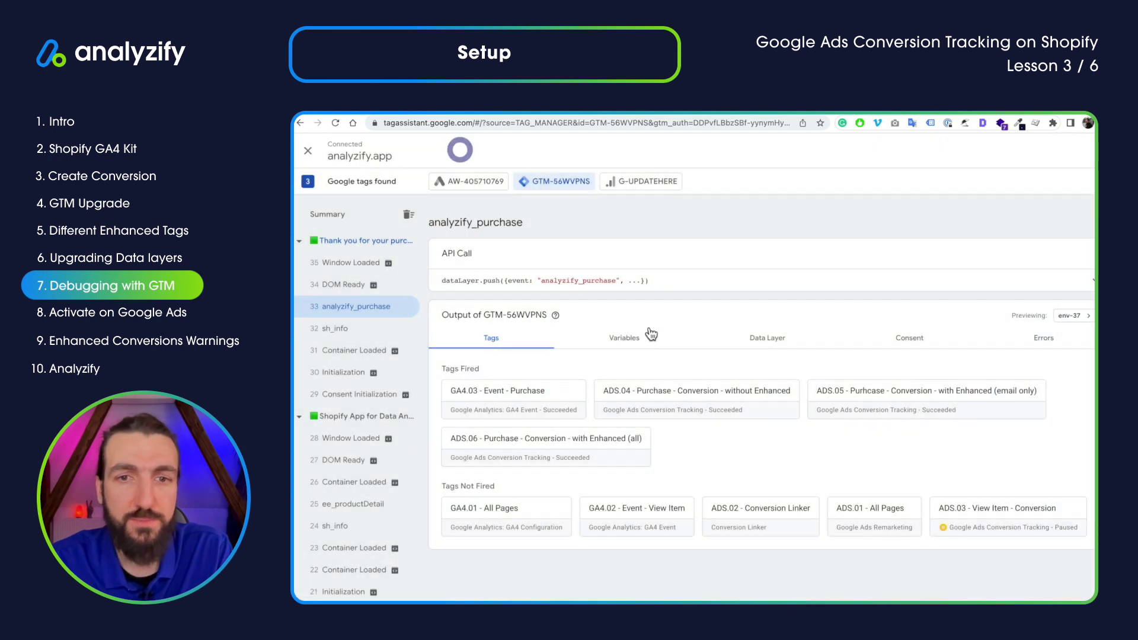
Step: Expand all properties of the ADS.04 tag without Enhanced and check its conversion value, conversion ID, currency code, conversion label and transaction ID
{"action": "left_click", "coordinate": [728, 394]}
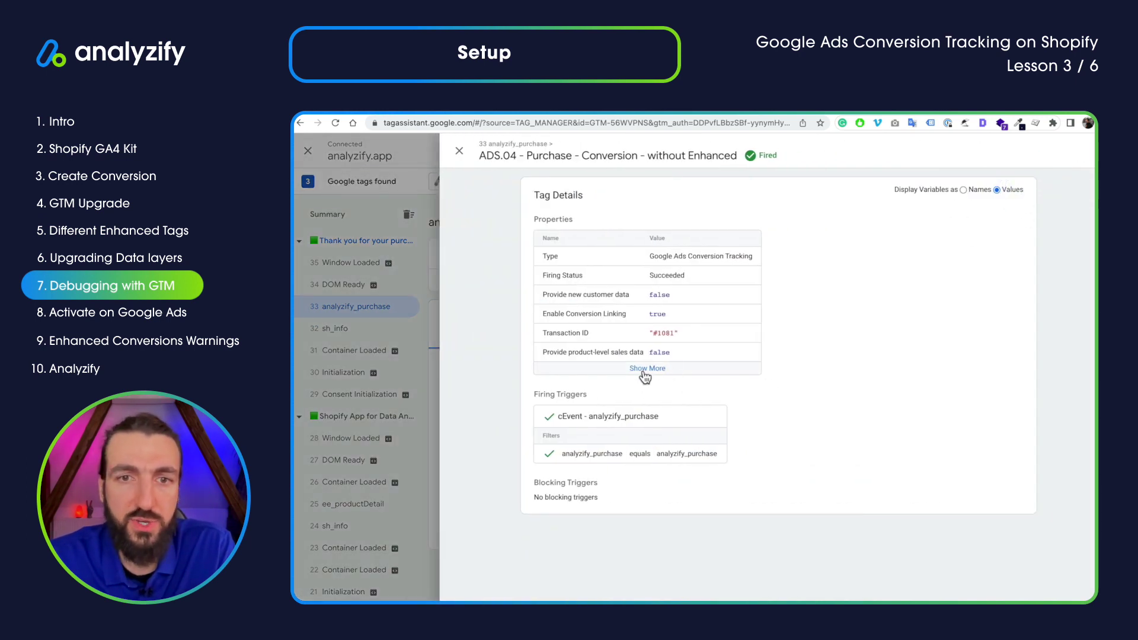
{"action": "left_click", "coordinate": [687, 370]}
{"action": "scroll", "coordinate": [753, 465], "scroll_direction": "down", "scroll_amount": 3}
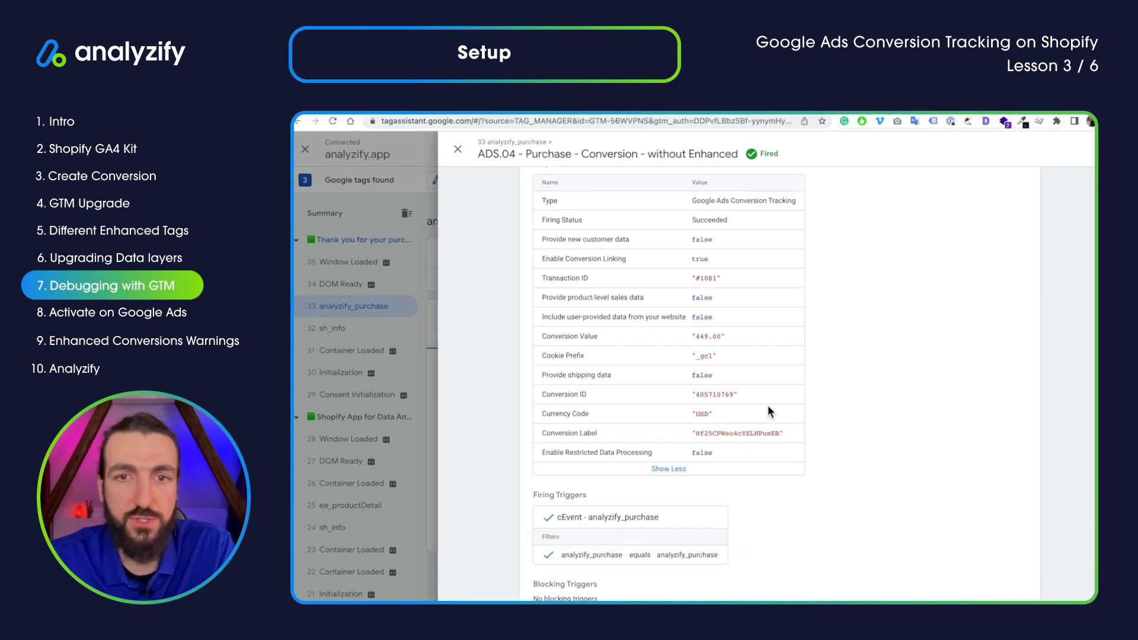
{"action": "left_click_drag", "start_coordinate": [738, 332], "coordinate": [802, 335]}
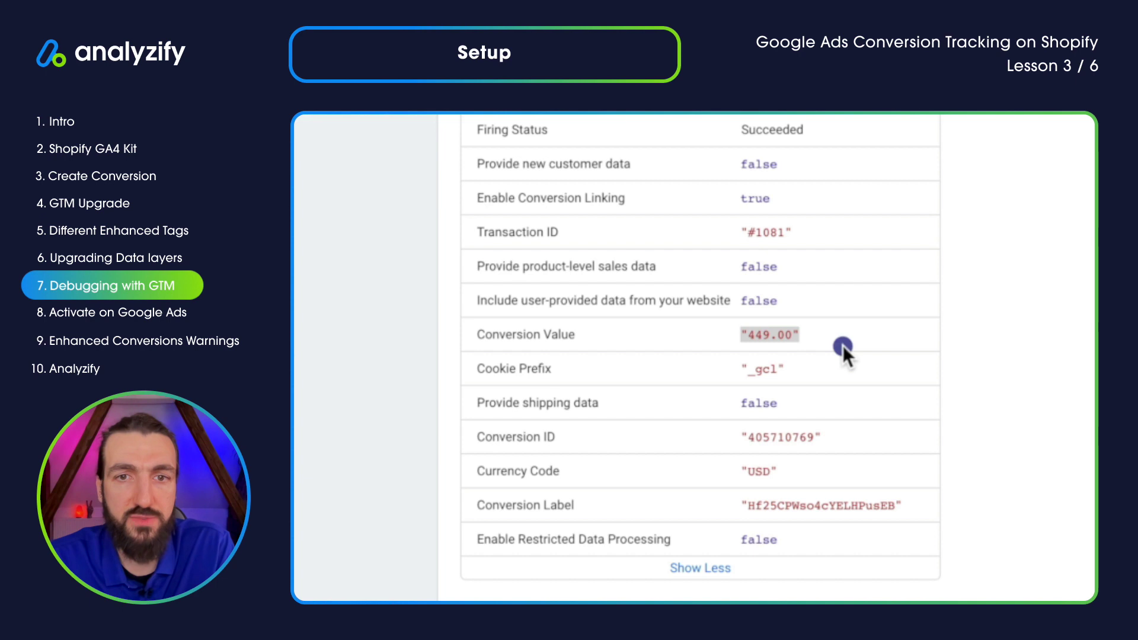
{"action": "left_click_drag", "start_coordinate": [745, 435], "coordinate": [860, 436]}
{"action": "left_click_drag", "start_coordinate": [740, 472], "coordinate": [807, 465]}
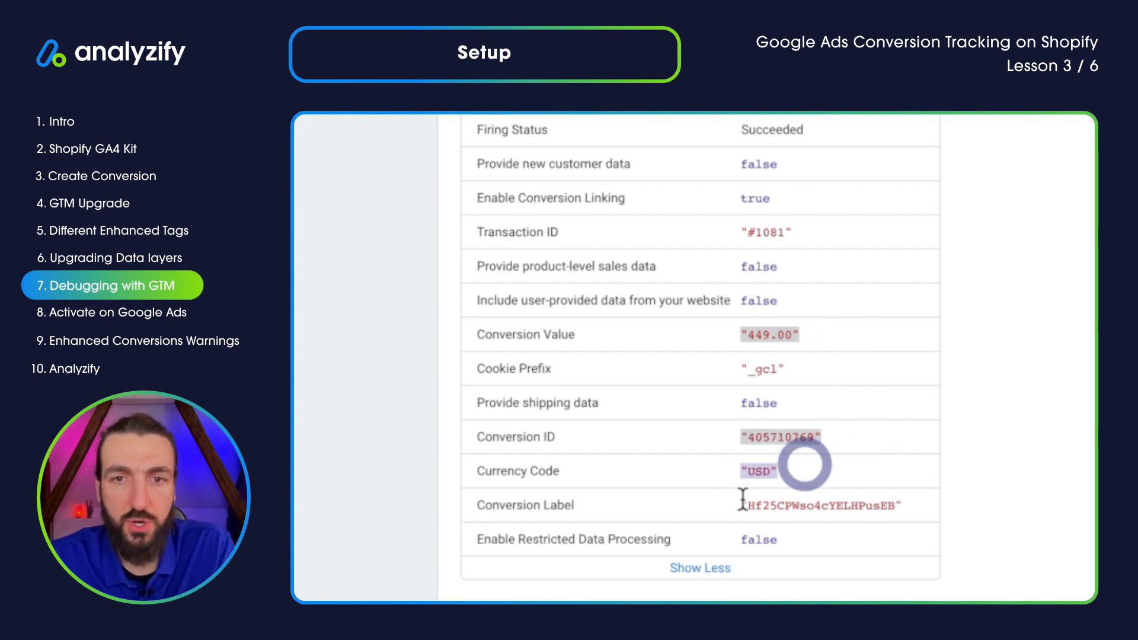
{"action": "left_click_drag", "start_coordinate": [741, 505], "coordinate": [904, 505]}
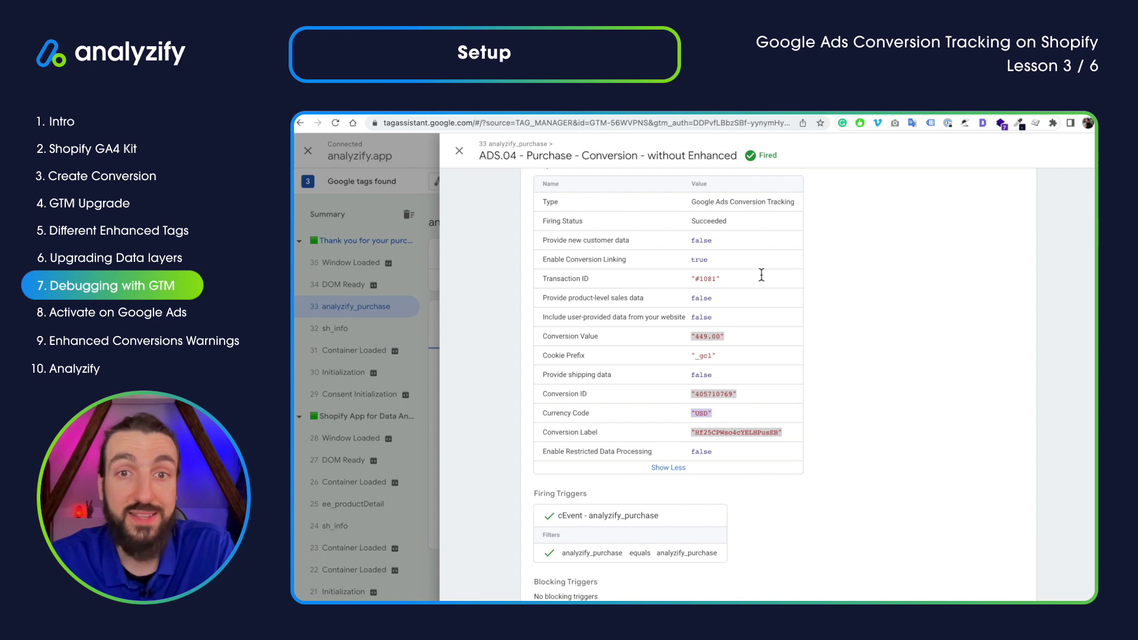
{"action": "left_click", "coordinate": [667, 275]}
{"action": "left_click", "coordinate": [957, 335]}
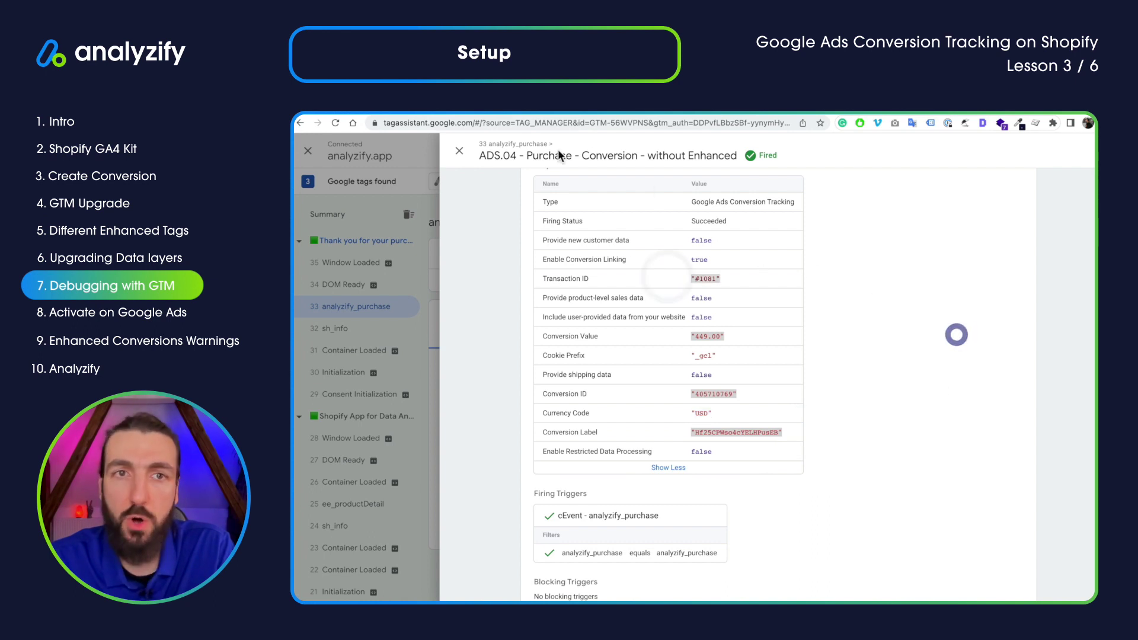
{"action": "left_click", "coordinate": [459, 150]}
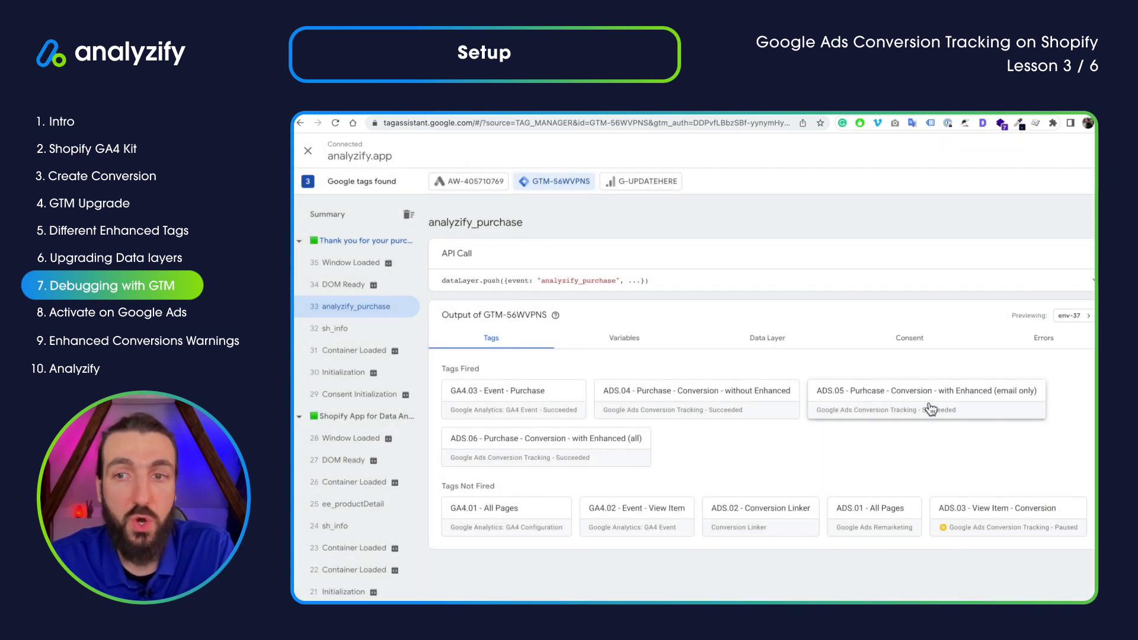
Step: Open the ADS.05 tag with Enhanced (email only), check the email in cssProvidedEnhancedConversionValue, and expand its remaining properties
{"action": "left_click", "coordinate": [923, 407]}
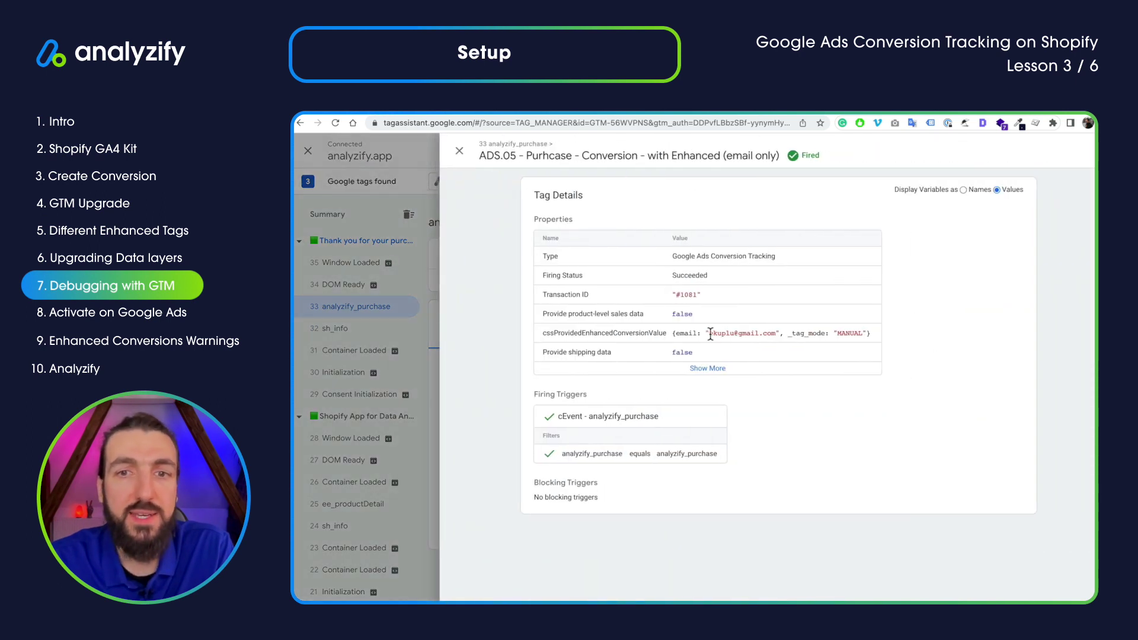
{"action": "left_click_drag", "start_coordinate": [715, 334], "coordinate": [777, 337]}
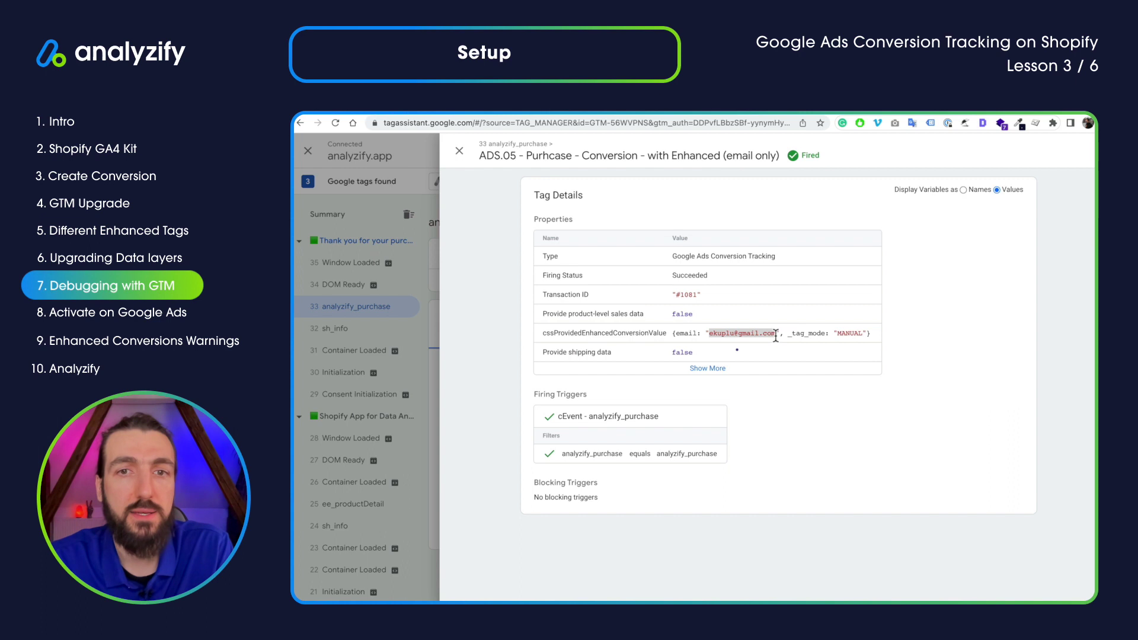
{"action": "left_click", "coordinate": [707, 370]}
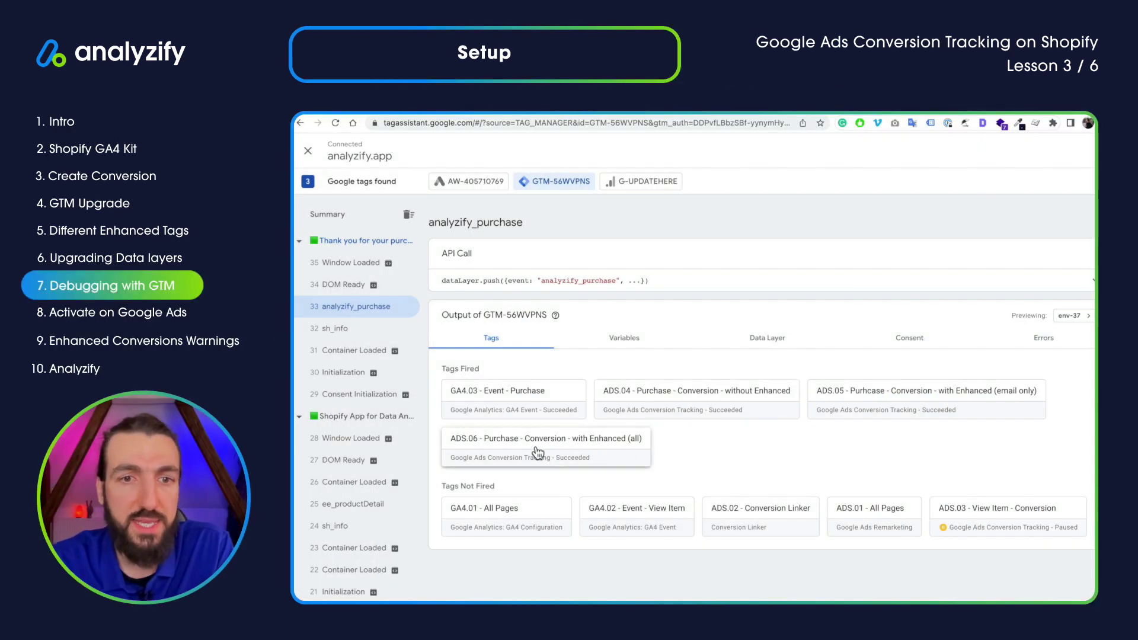
Step: Open the ADS.06 tag with Enhanced (all), examine the customer's email, name and address fields including region, and review its full property list
{"action": "left_click", "coordinate": [596, 441]}
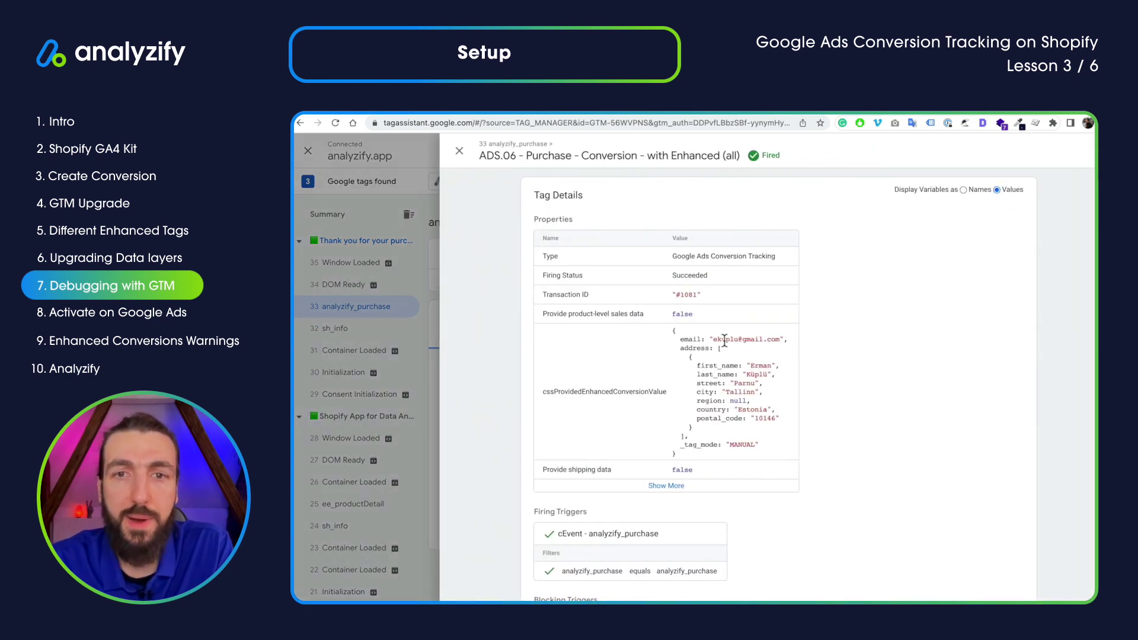
{"action": "left_click_drag", "start_coordinate": [717, 338], "coordinate": [711, 385]}
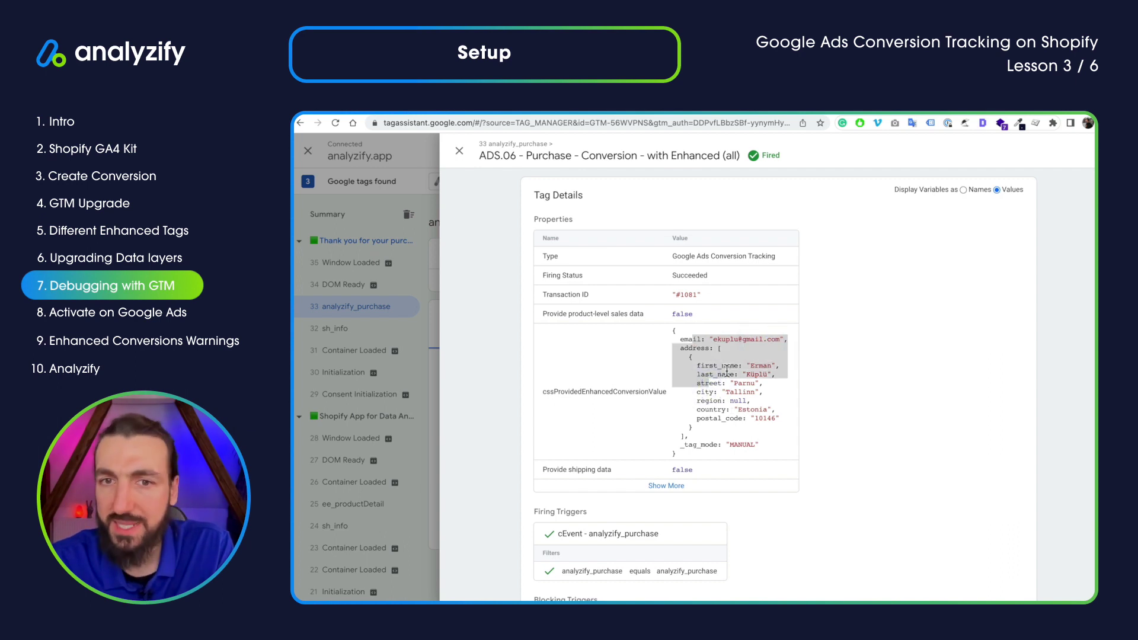
{"action": "left_click", "coordinate": [755, 364]}
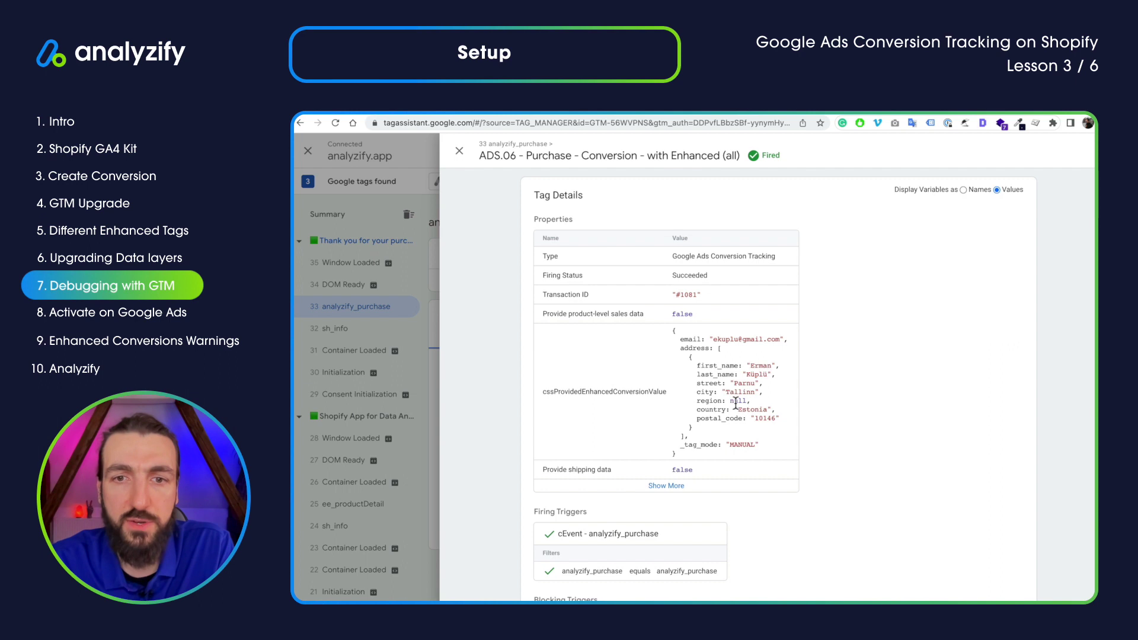
{"action": "left_click_drag", "start_coordinate": [698, 402], "coordinate": [731, 402]}
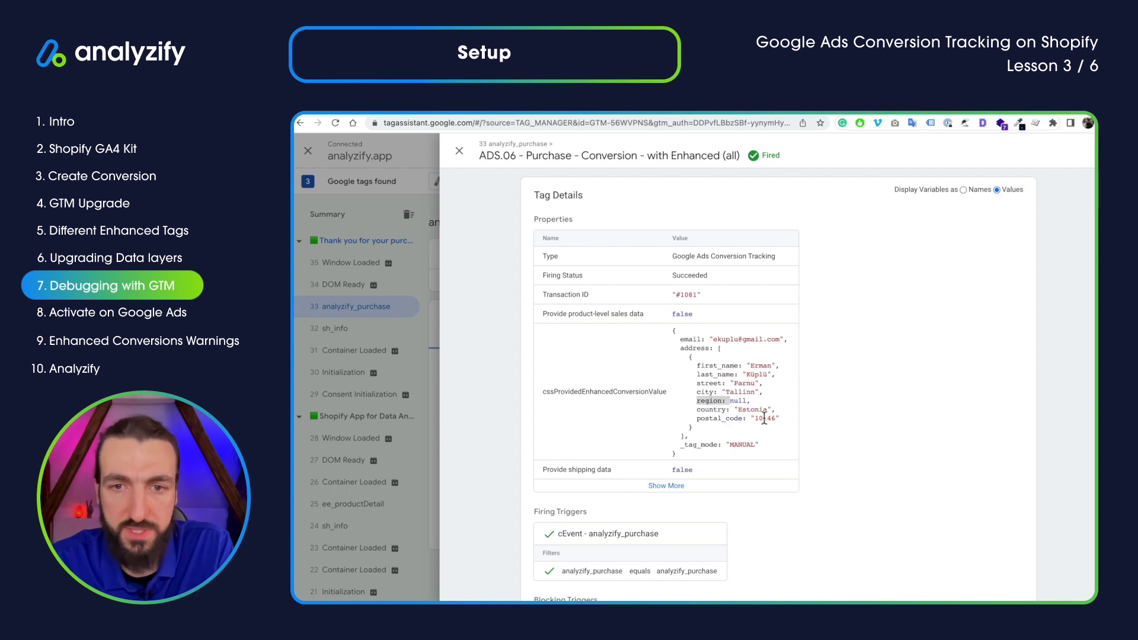
{"action": "left_click", "coordinate": [674, 491]}
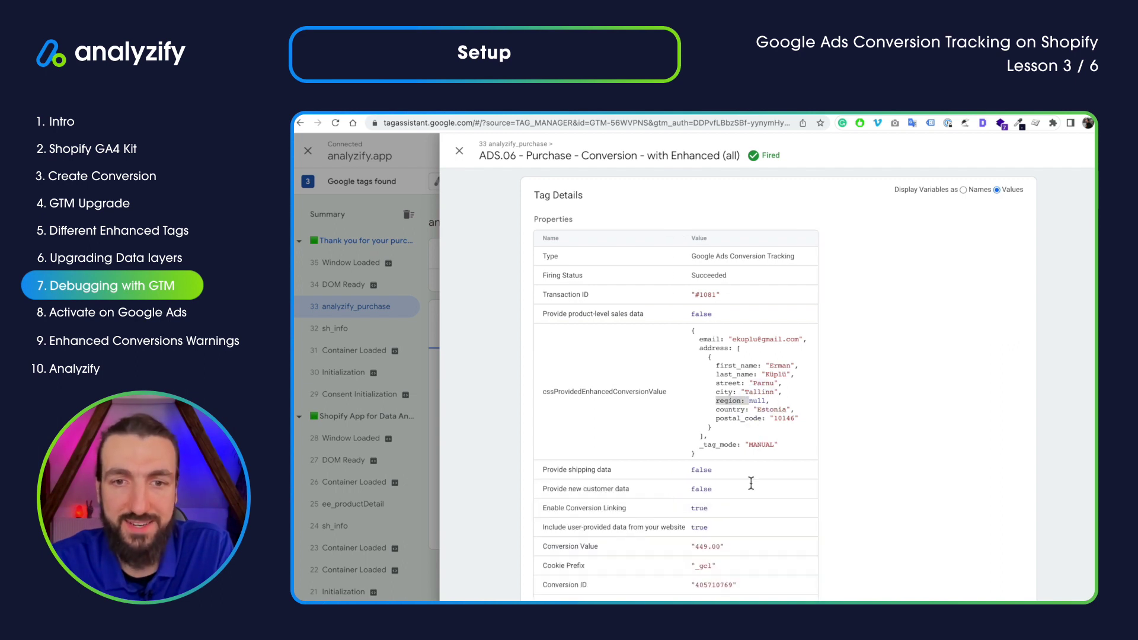
{"action": "scroll", "coordinate": [805, 442], "scroll_direction": "down", "scroll_amount": 4}
{"action": "scroll", "coordinate": [805, 446], "scroll_direction": "up", "scroll_amount": 4}
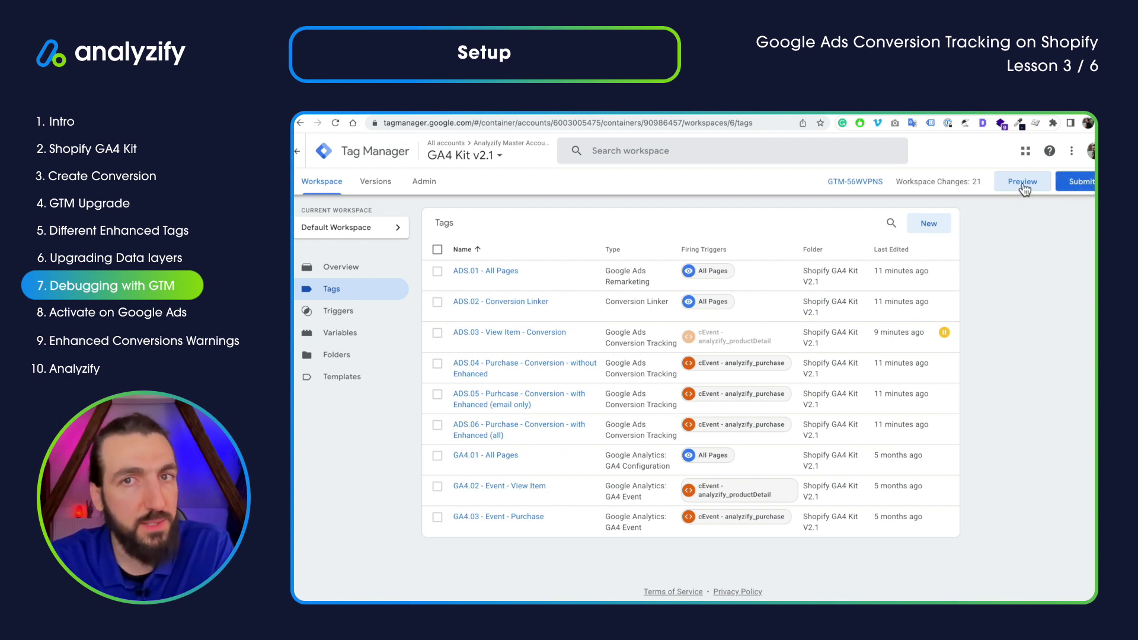
Step: Start submitting the workspace changes and name the version "Activate Enhanced Conversions by Analyzify GA4 Kit"
{"action": "left_click_drag", "start_coordinate": [980, 180], "coordinate": [897, 187]}
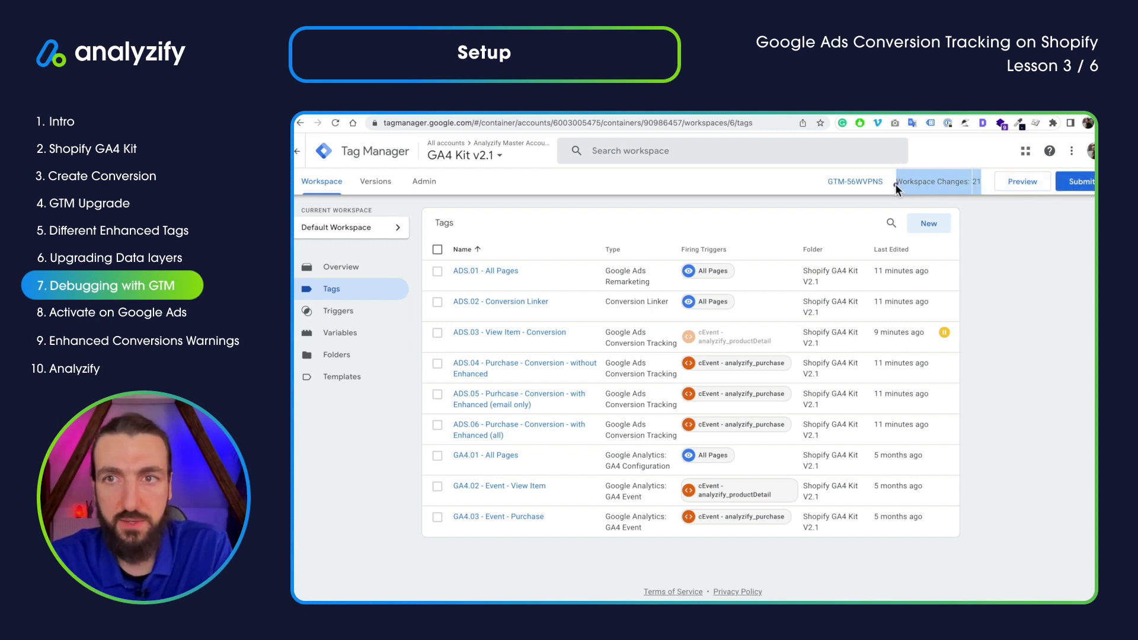
{"action": "left_click", "coordinate": [974, 182]}
{"action": "left_click", "coordinate": [1076, 182]}
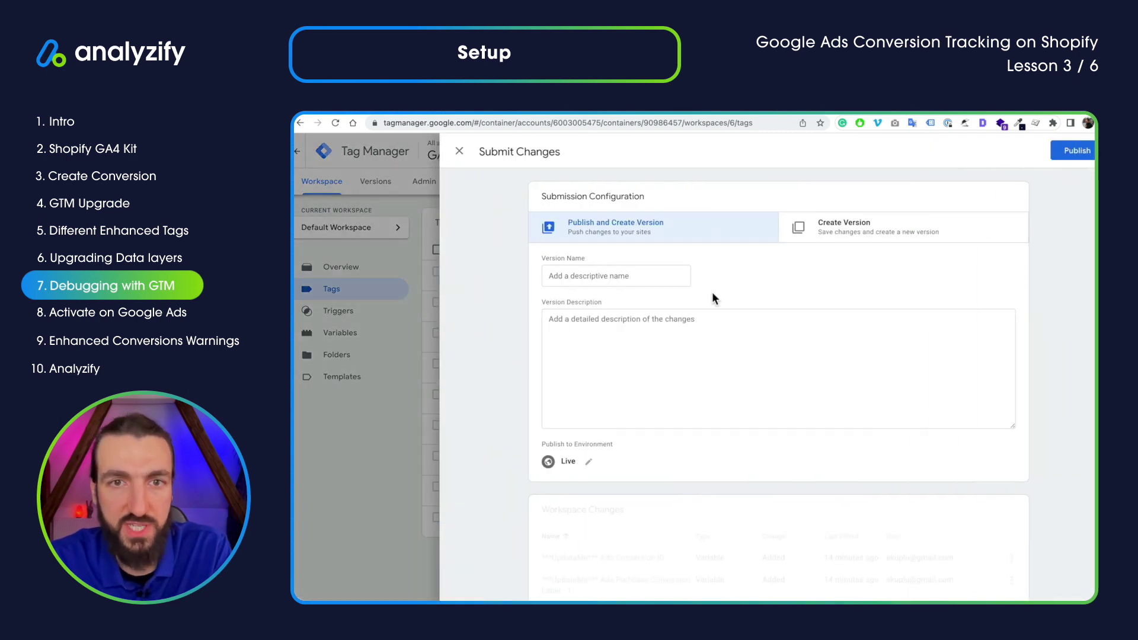
{"action": "left_click", "coordinate": [620, 277]}
{"action": "type", "text": "Axtiv"}
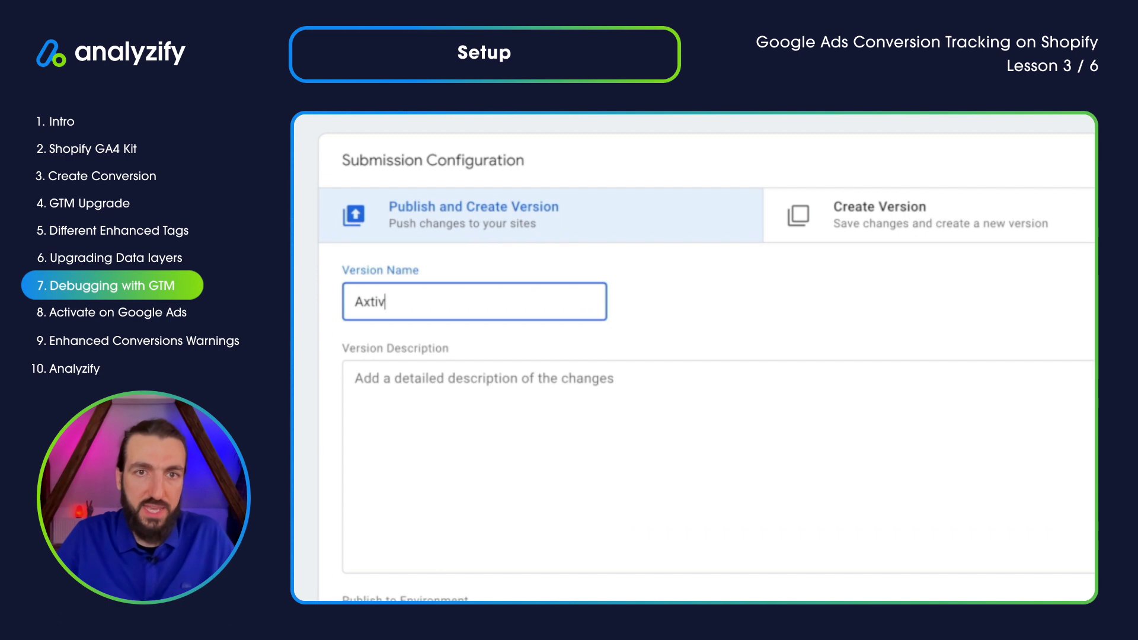
{"action": "key", "text": "BackSpace"}
{"action": "key", "text": "BackSpace"}
{"action": "type", "text": "c"}
{"action": "type", "text": "vate"}
{"action": "key", "text": "BackSpace"}
{"action": "key", "text": "BackSpace"}
{"action": "key", "text": "BackSpace"}
{"action": "type", "text": "ste Enhance"}
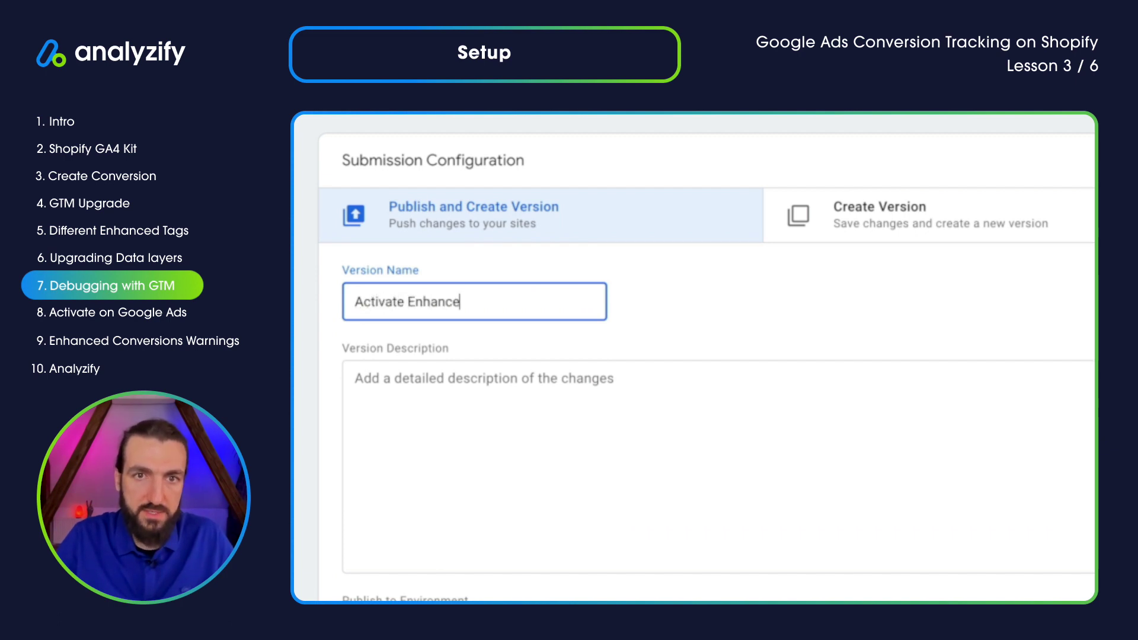
{"action": "type", "text": "d Conversions by "}
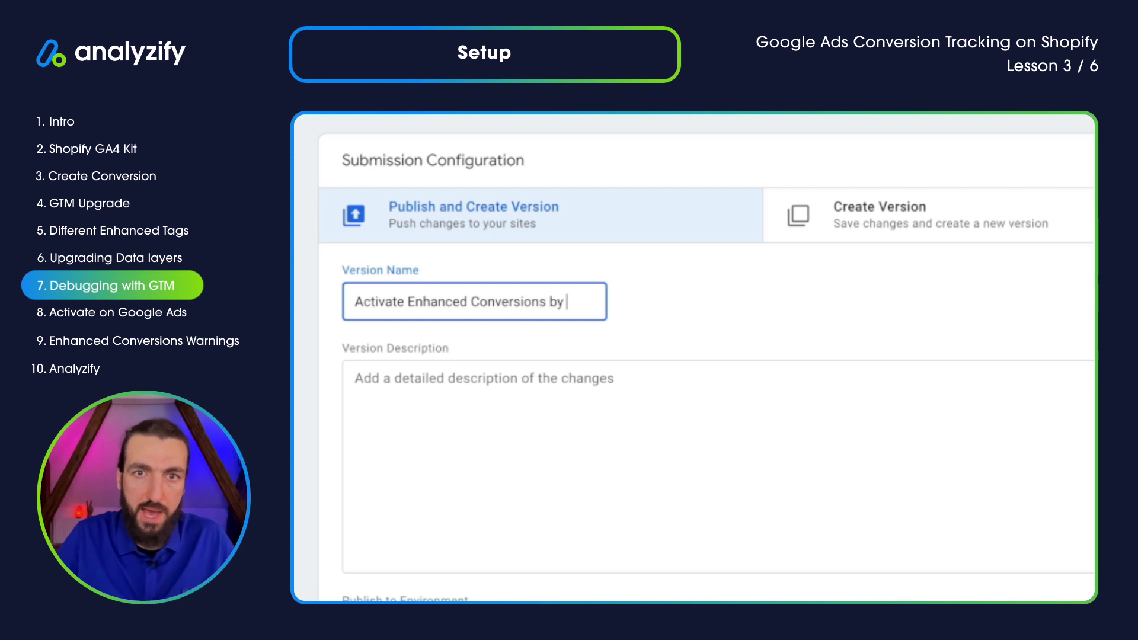
{"action": "type", "text": "Analyu"}
{"action": "key", "text": "BackSpace"}
{"action": "key", "text": "BackSpace"}
{"action": "key", "text": "BackSpace"}
{"action": "type", "text": "lyzify GA4 Kit"}
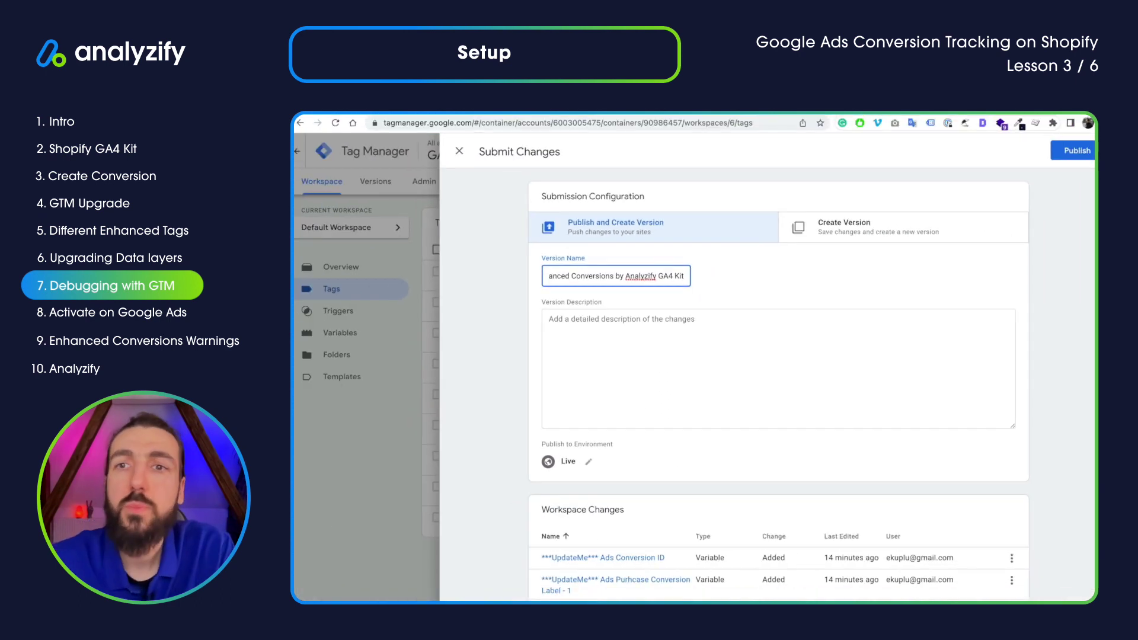
Step: Leave the version description empty and publish the version to the Live environment
{"action": "left_click_drag", "start_coordinate": [625, 277], "coordinate": [741, 284]}
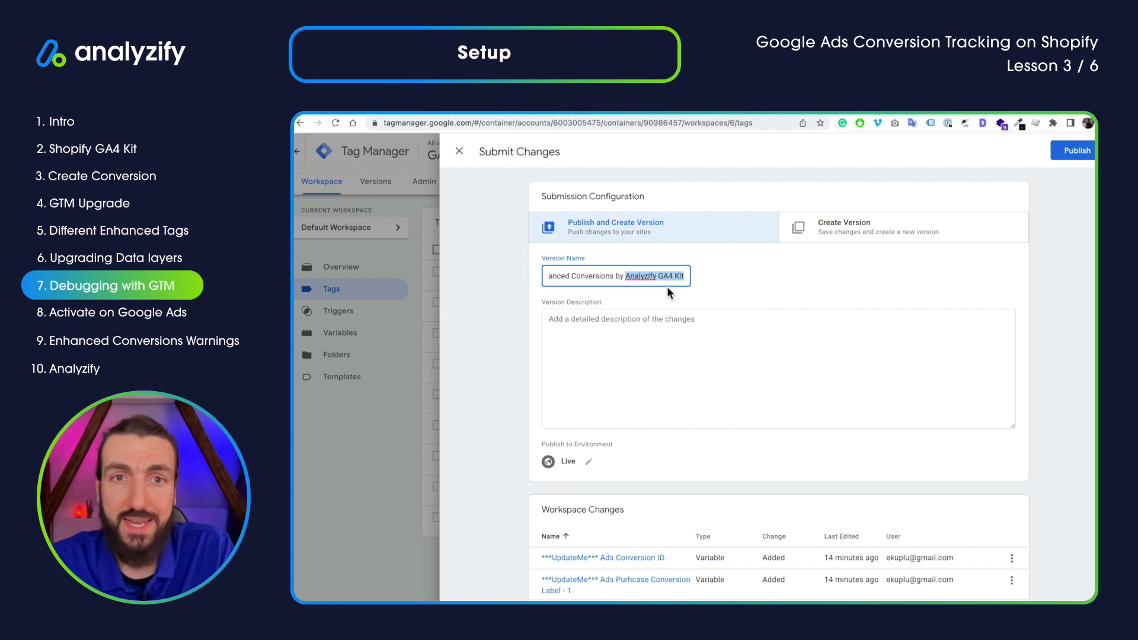
{"action": "left_click", "coordinate": [589, 360]}
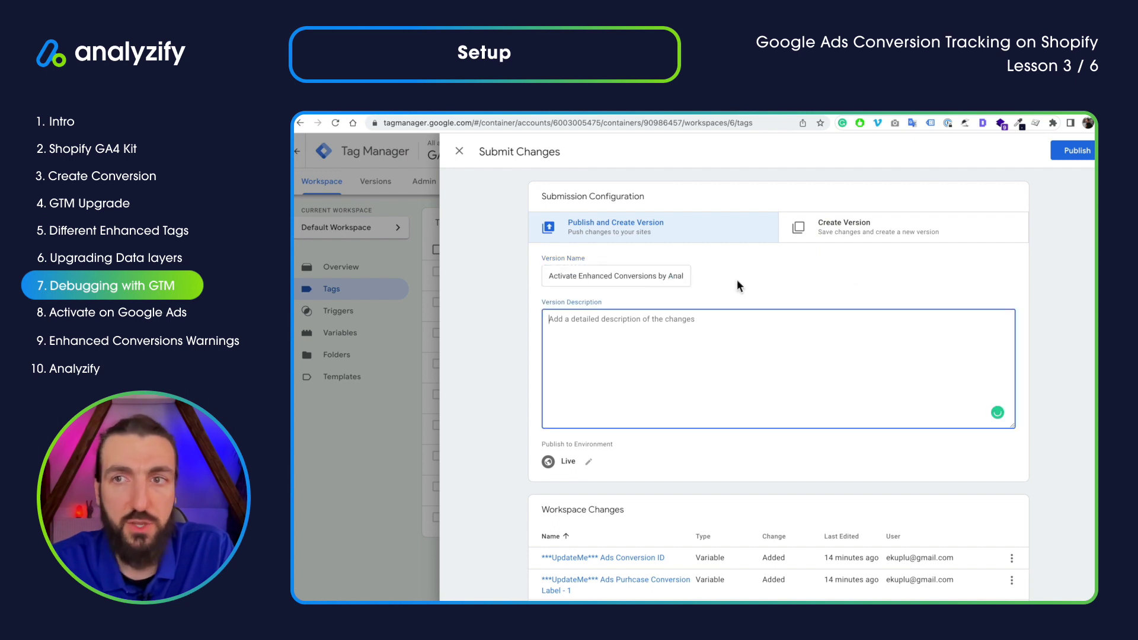
{"action": "left_click", "coordinate": [1078, 153]}
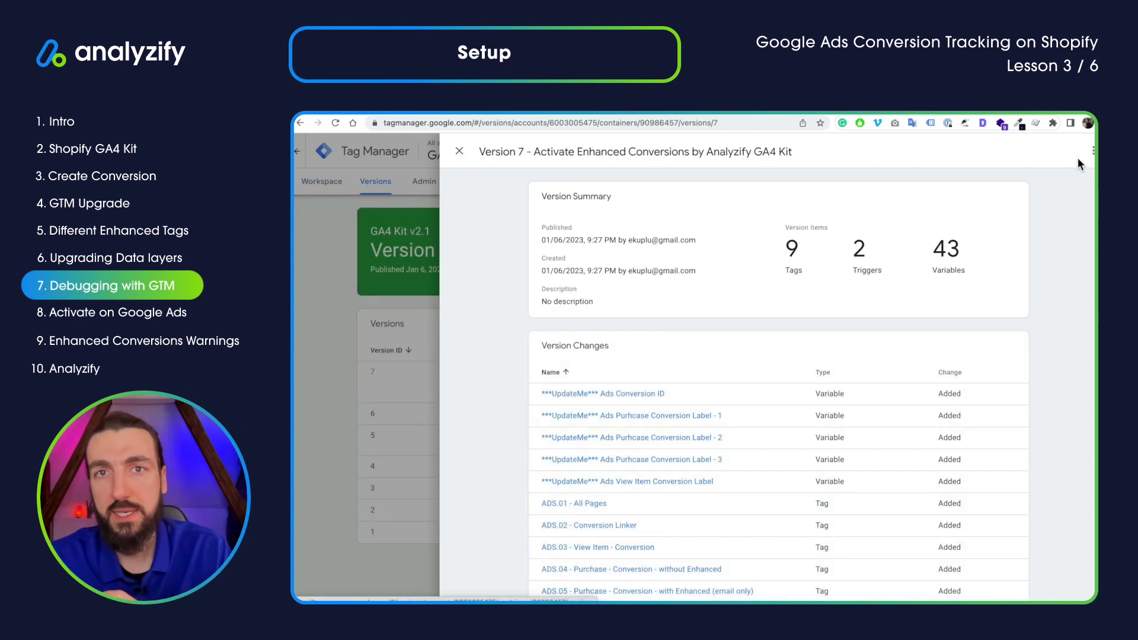
Step: Switch to Google Ads and examine the conversion labels of Purchase - Enhanced 1, 2 and 3
{"action": "left_click", "coordinate": [949, 593]}
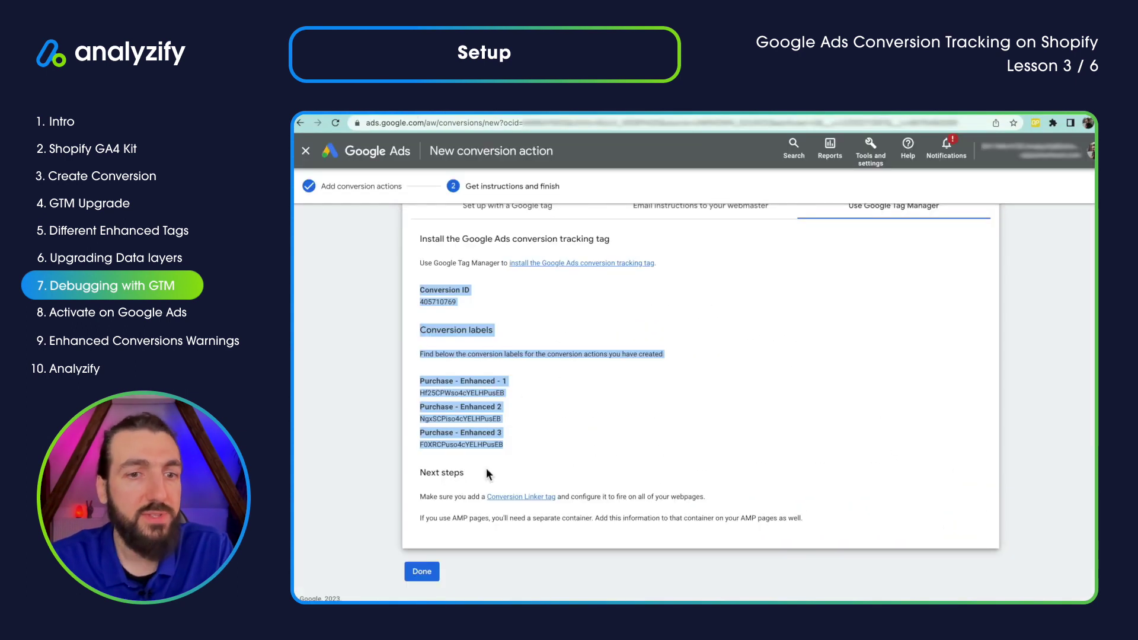
{"action": "left_click", "coordinate": [447, 407]}
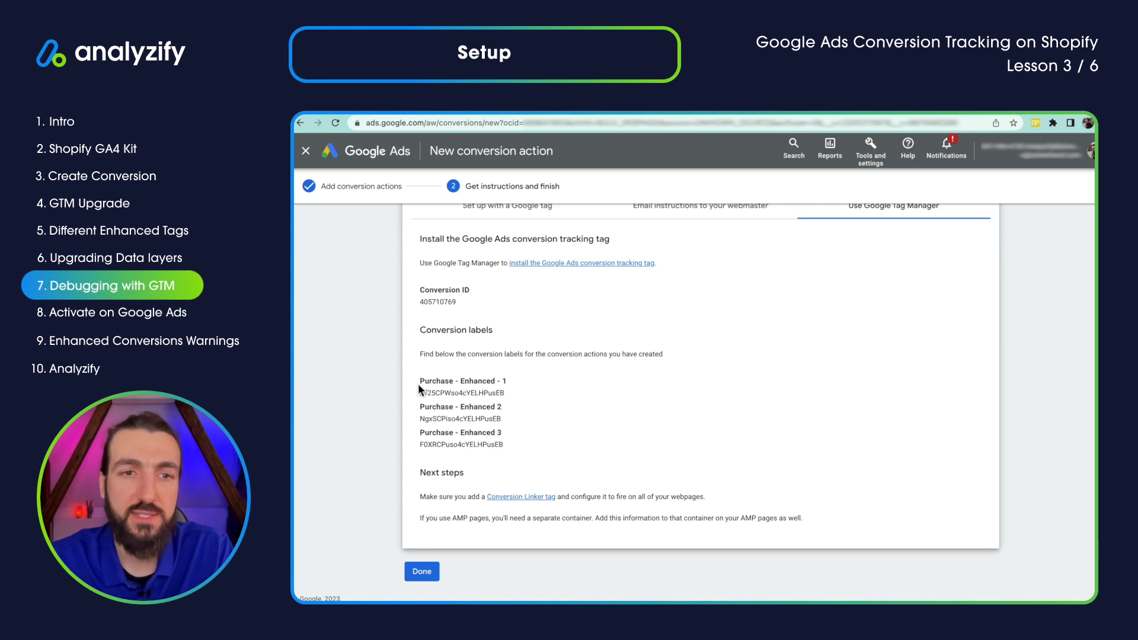
{"action": "left_click_drag", "start_coordinate": [420, 409], "coordinate": [507, 421]}
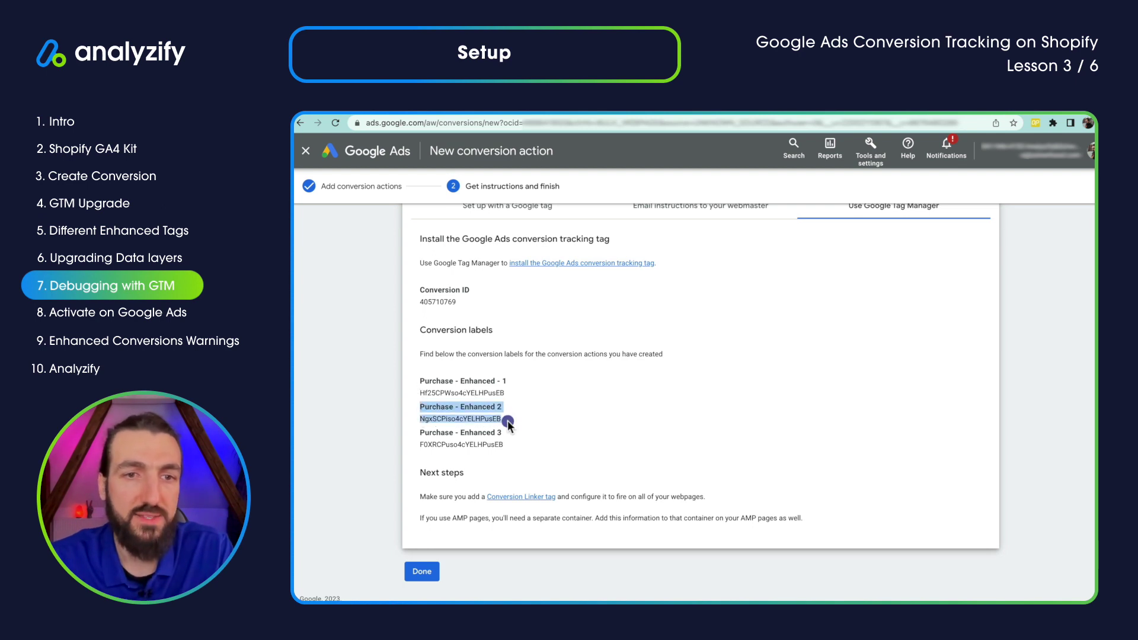
{"action": "left_click", "coordinate": [422, 429]}
{"action": "left_click_drag", "start_coordinate": [422, 429], "coordinate": [504, 447]}
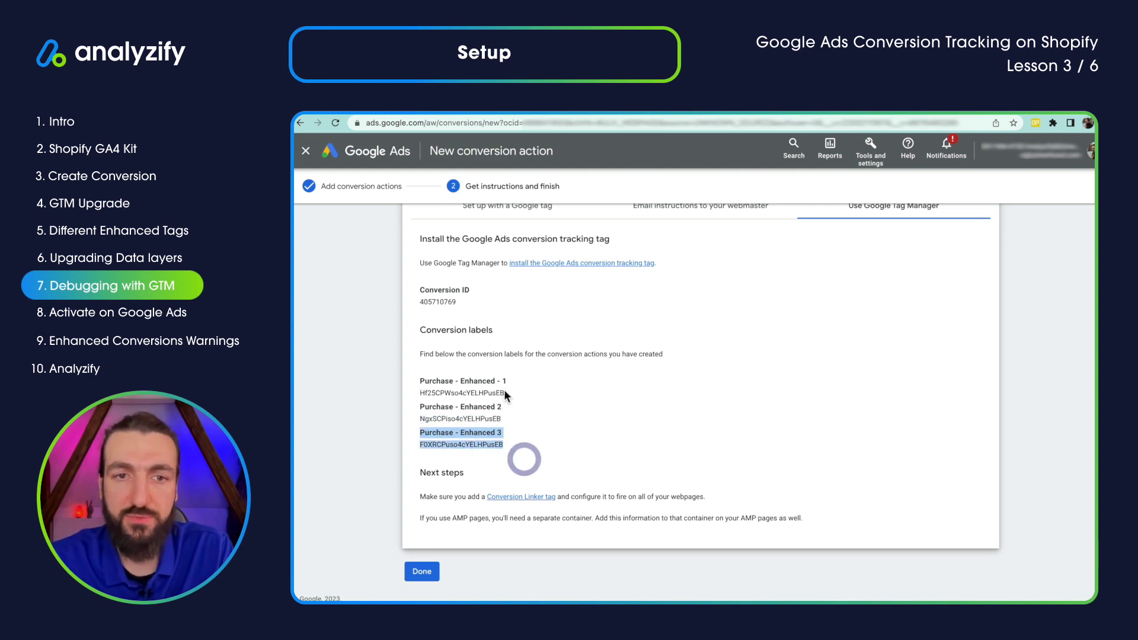
{"action": "left_click_drag", "start_coordinate": [505, 395], "coordinate": [414, 384]}
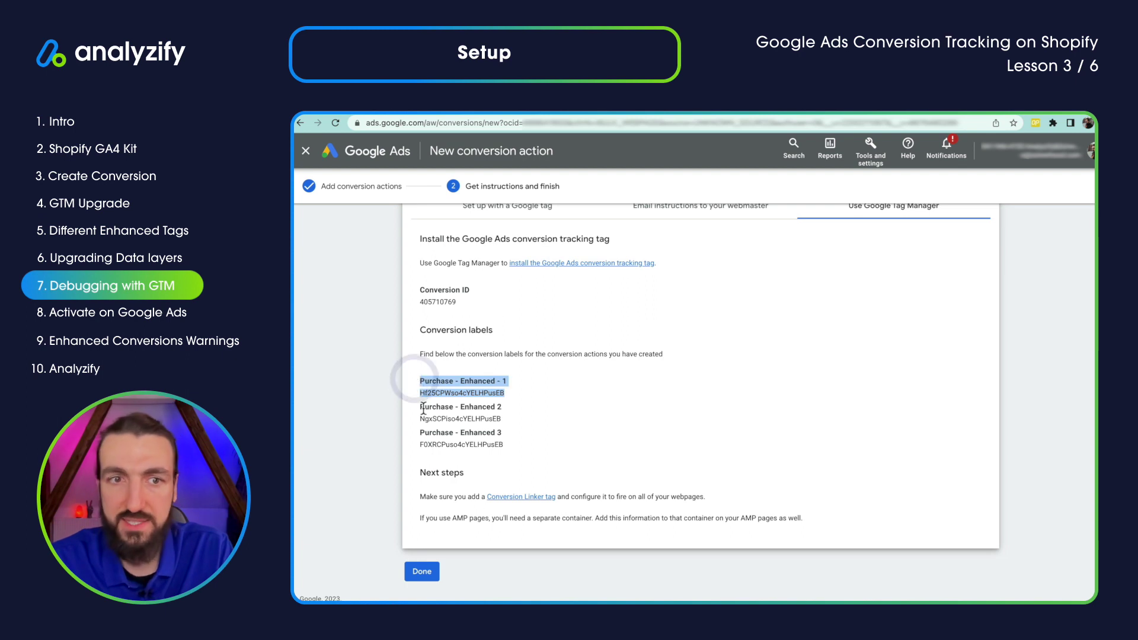
Step: Finish the new conversion action setup, check the tag status of Purchase - Enhanced 2 in the summary, and open that conversion action
{"action": "left_click", "coordinate": [422, 572]}
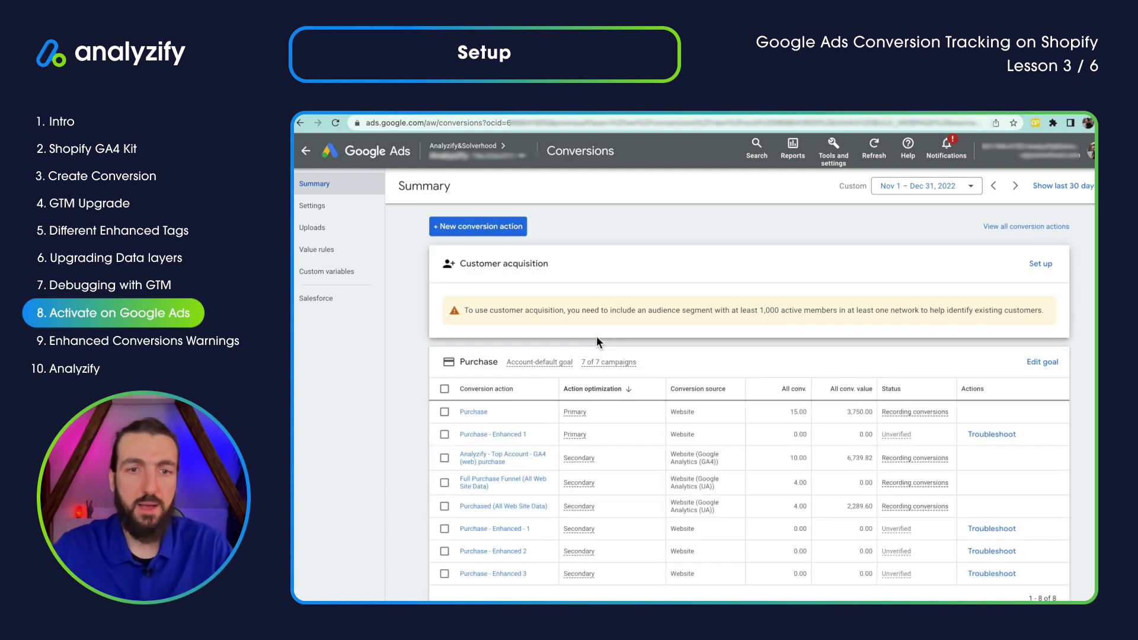
{"action": "scroll", "coordinate": [596, 336], "scroll_direction": "down", "scroll_amount": 5}
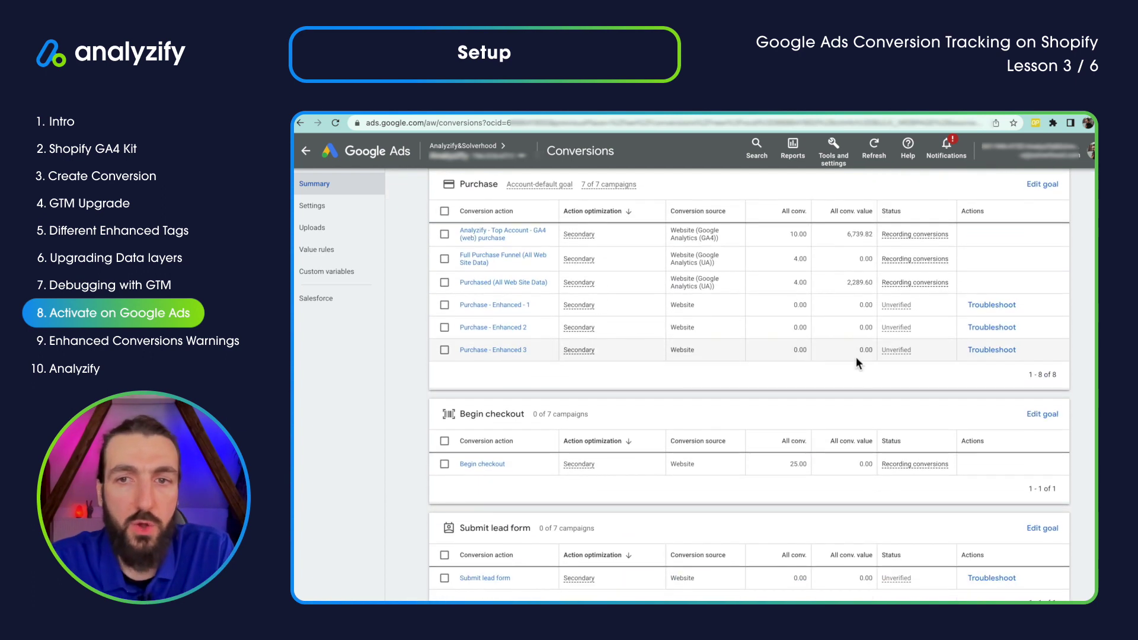
{"action": "mouse_move", "coordinate": [898, 336]}
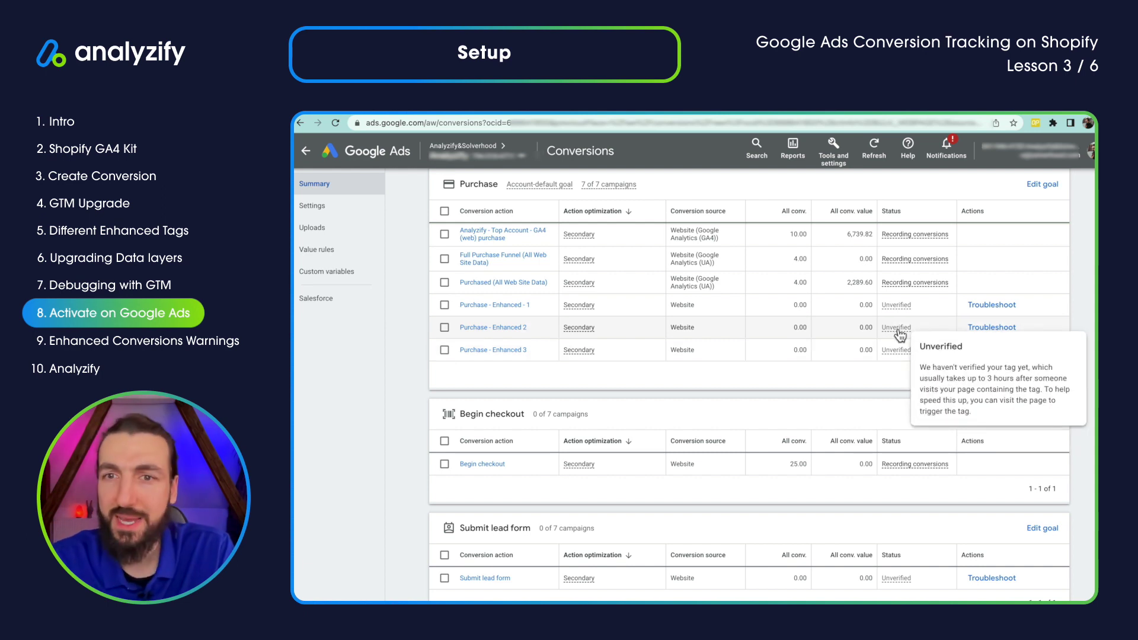
{"action": "left_click", "coordinate": [500, 328]}
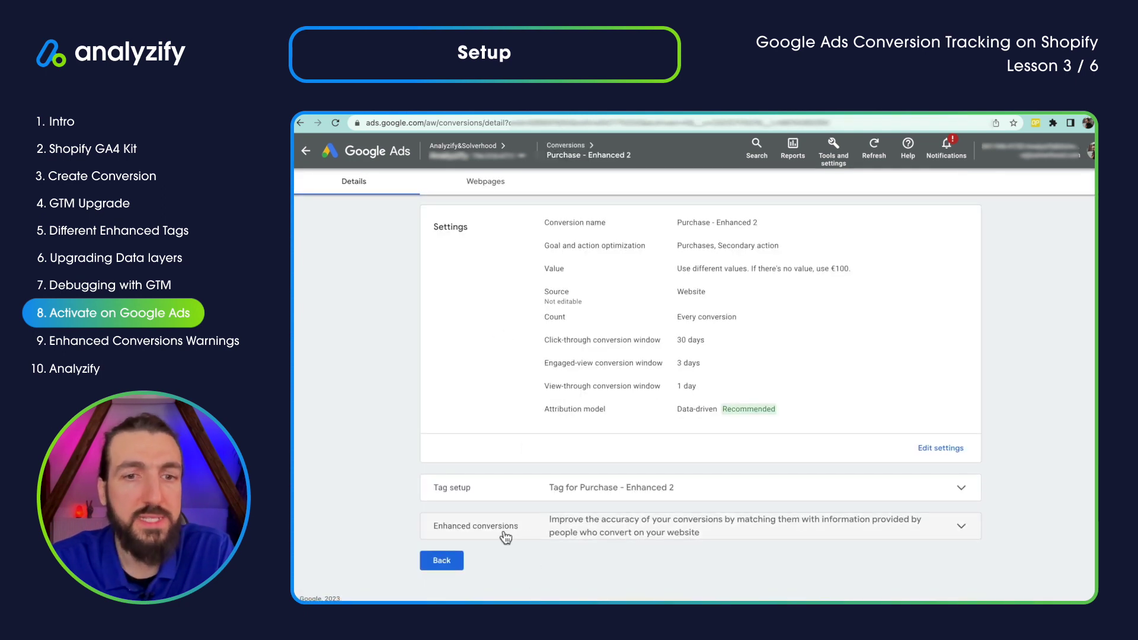
Step: Expand the enhanced conversions settings of Purchase - Enhanced 2 and turn on enhanced conversions
{"action": "left_click", "coordinate": [549, 530]}
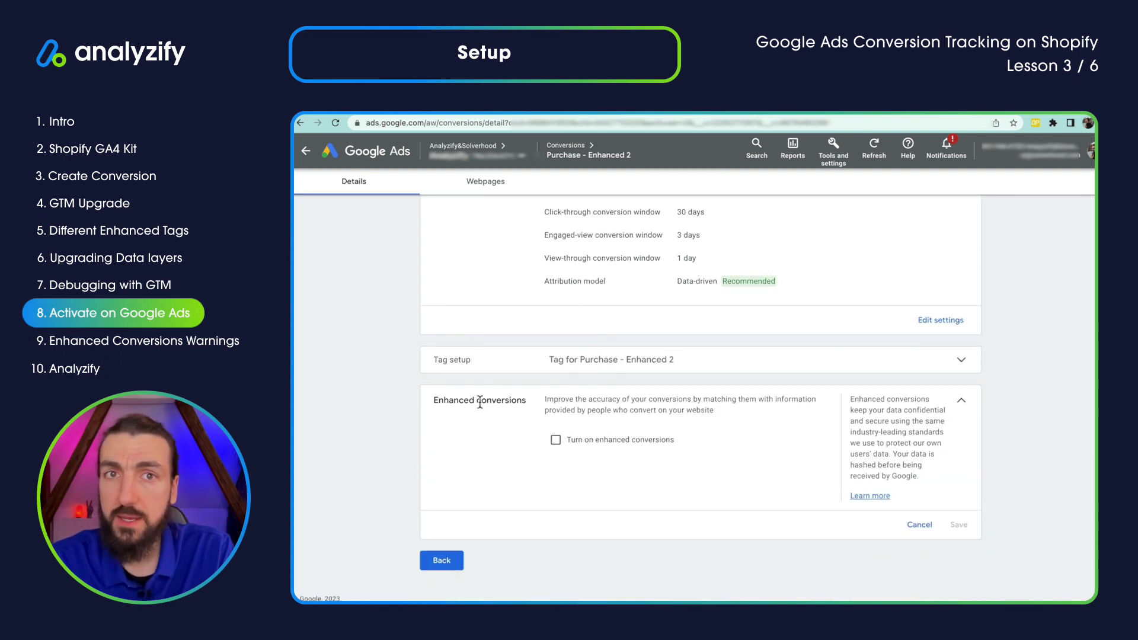
{"action": "double_click", "coordinate": [480, 403]}
{"action": "triple_click", "coordinate": [481, 403]}
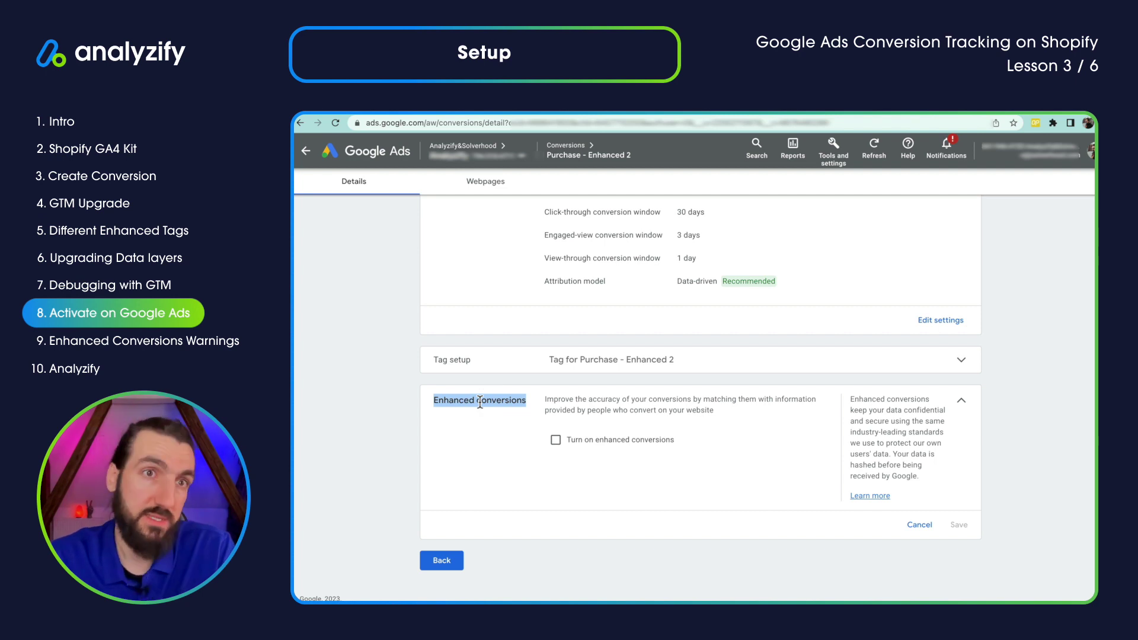
{"action": "triple_click", "coordinate": [480, 403]}
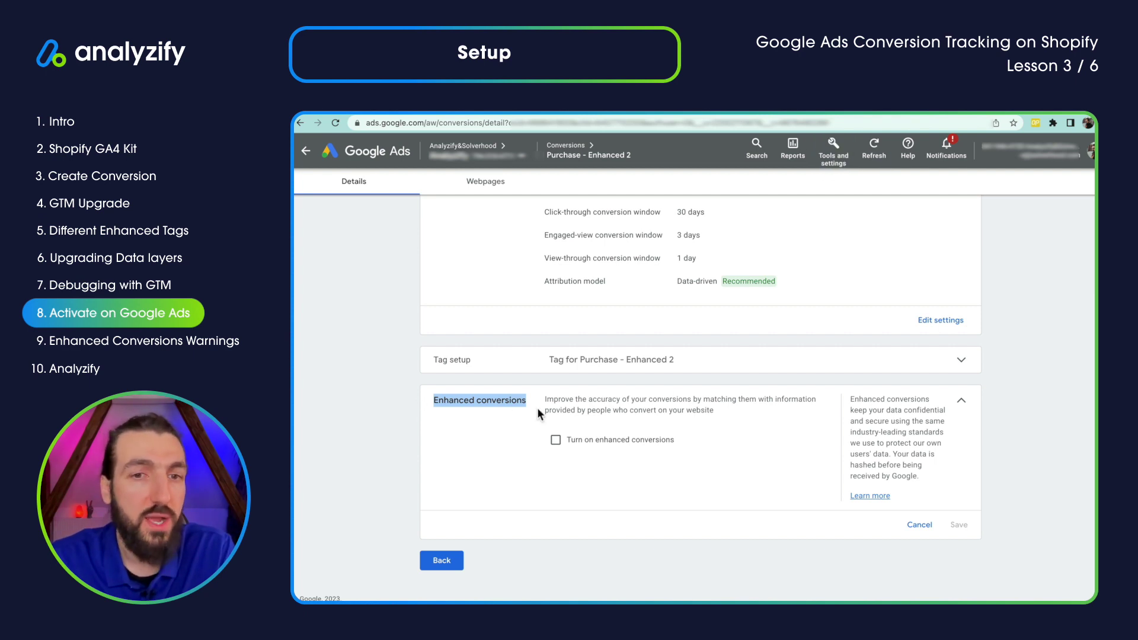
{"action": "left_click", "coordinate": [573, 444]}
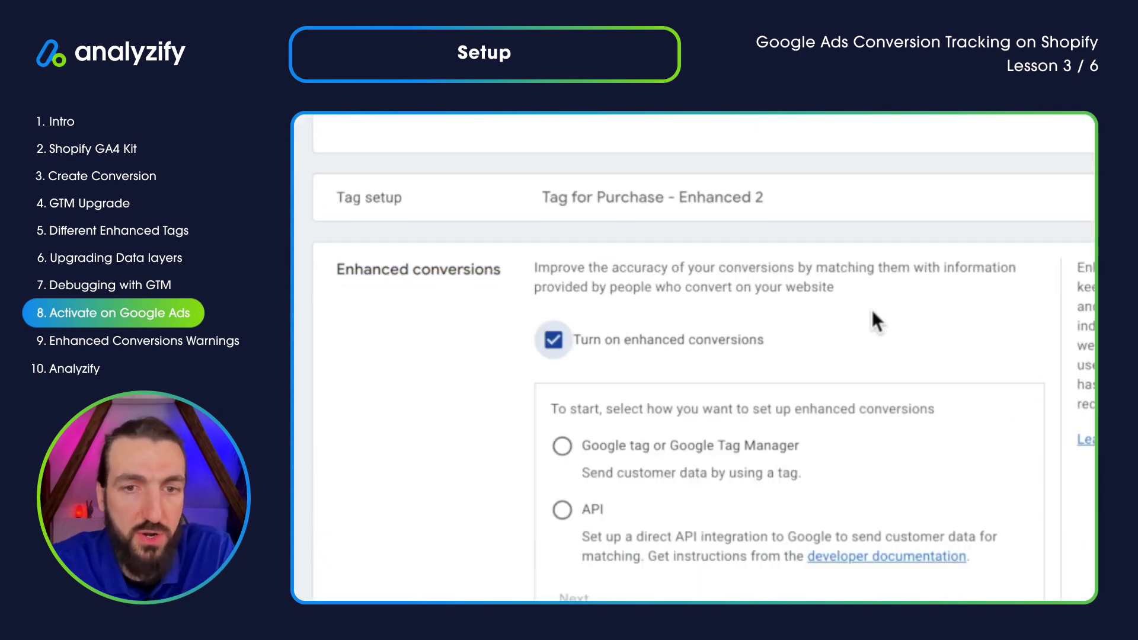
Step: Choose Google tag or Google Tag Manager as the implementation method and check the website store.analyzify.app for tags
{"action": "scroll", "coordinate": [874, 320], "scroll_direction": "down", "scroll_amount": 3}
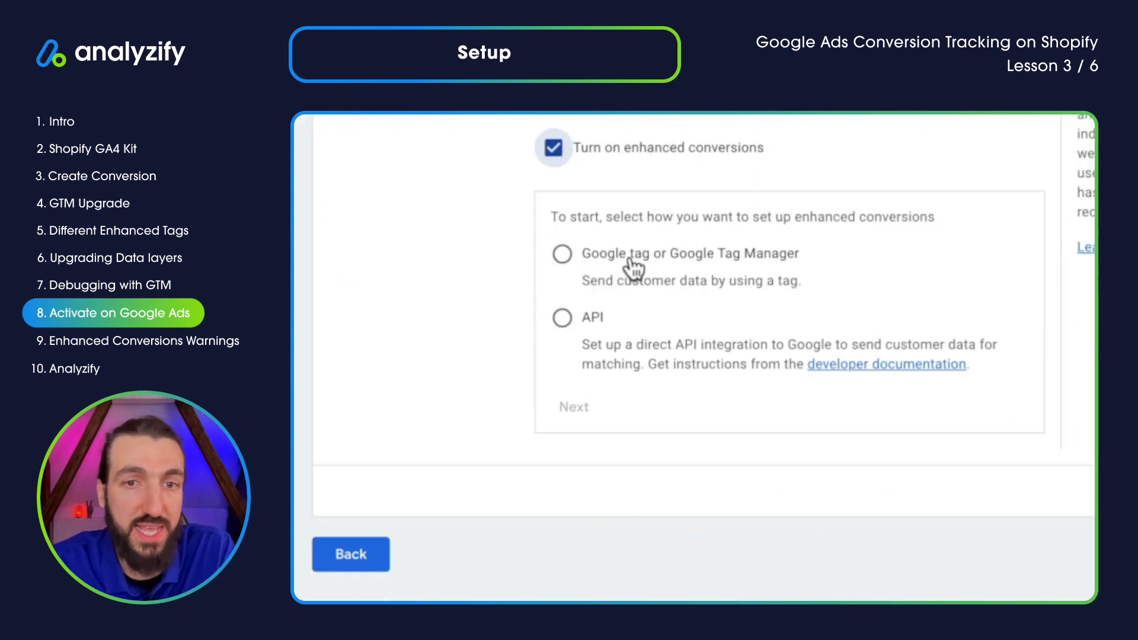
{"action": "left_click", "coordinate": [680, 259]}
{"action": "left_click", "coordinate": [574, 406]}
{"action": "left_click", "coordinate": [571, 405]}
{"action": "type", "text": "store.analyzify.app"}
{"action": "left_click", "coordinate": [907, 387]}
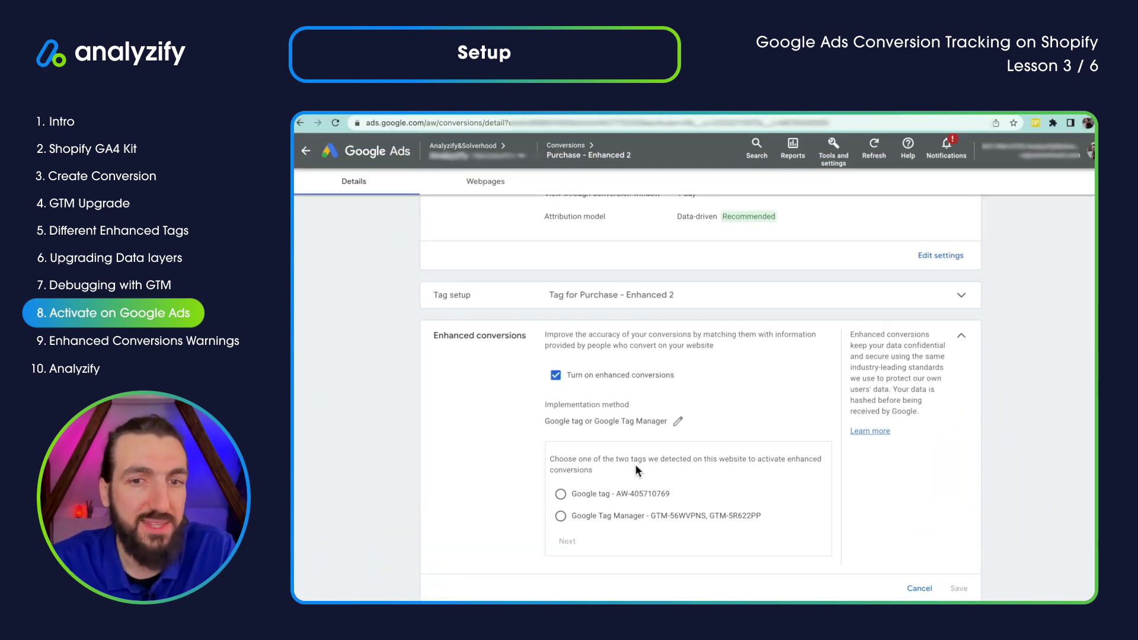
Step: Select the detected Google Tag Manager tag as the tag type and save the enhanced conversions settings
{"action": "scroll", "coordinate": [635, 464], "scroll_direction": "down", "scroll_amount": 2}
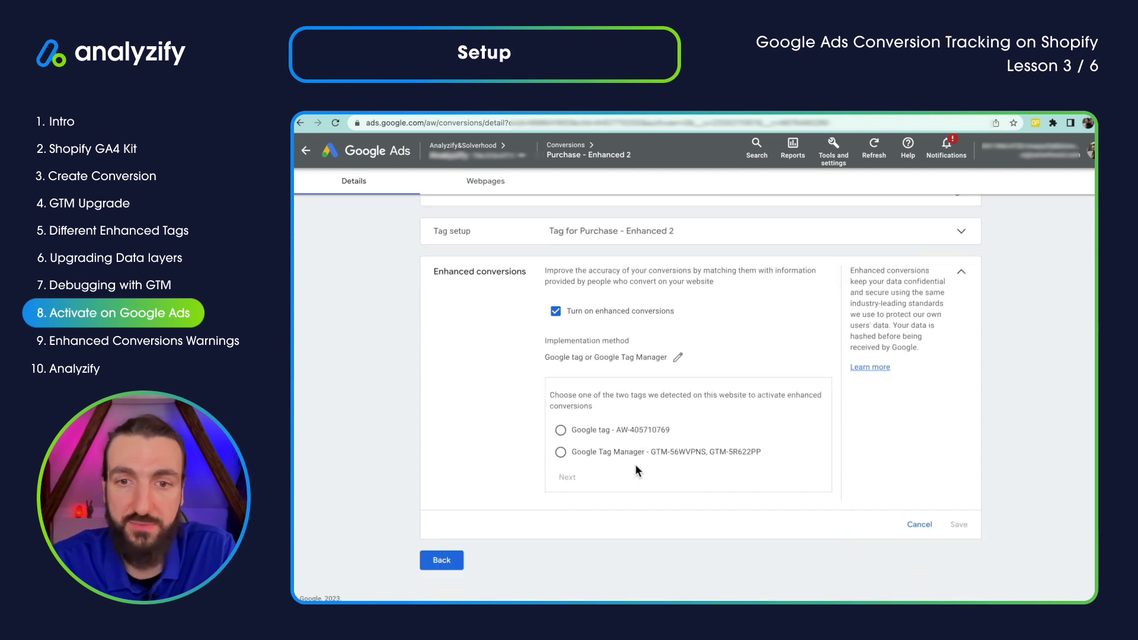
{"action": "left_click", "coordinate": [680, 460]}
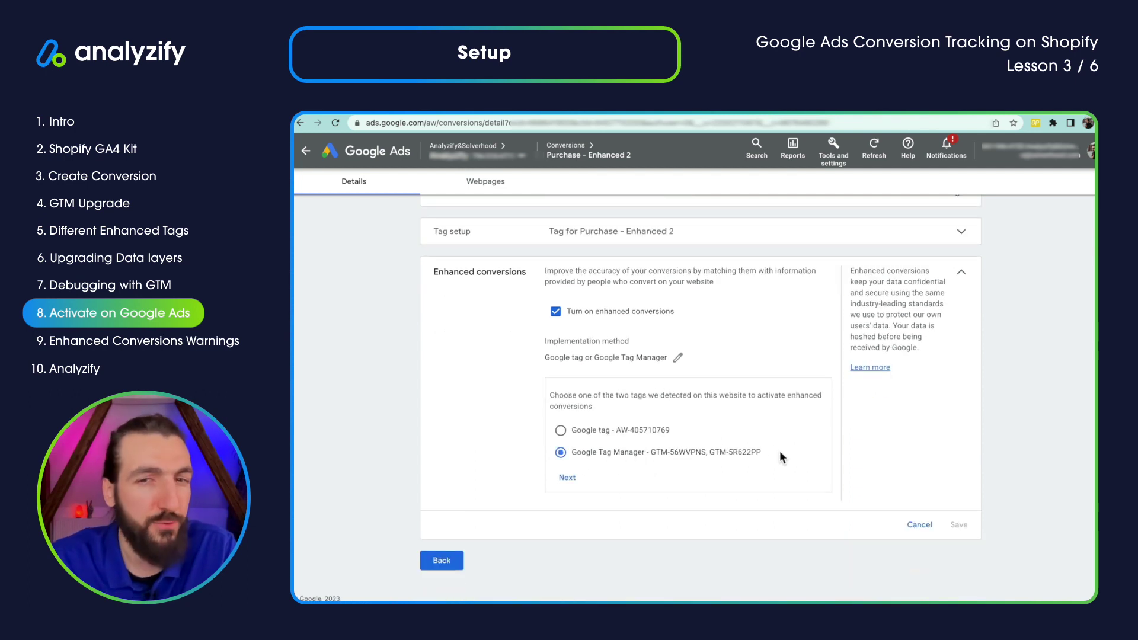
{"action": "left_click_drag", "start_coordinate": [789, 453], "coordinate": [642, 461]}
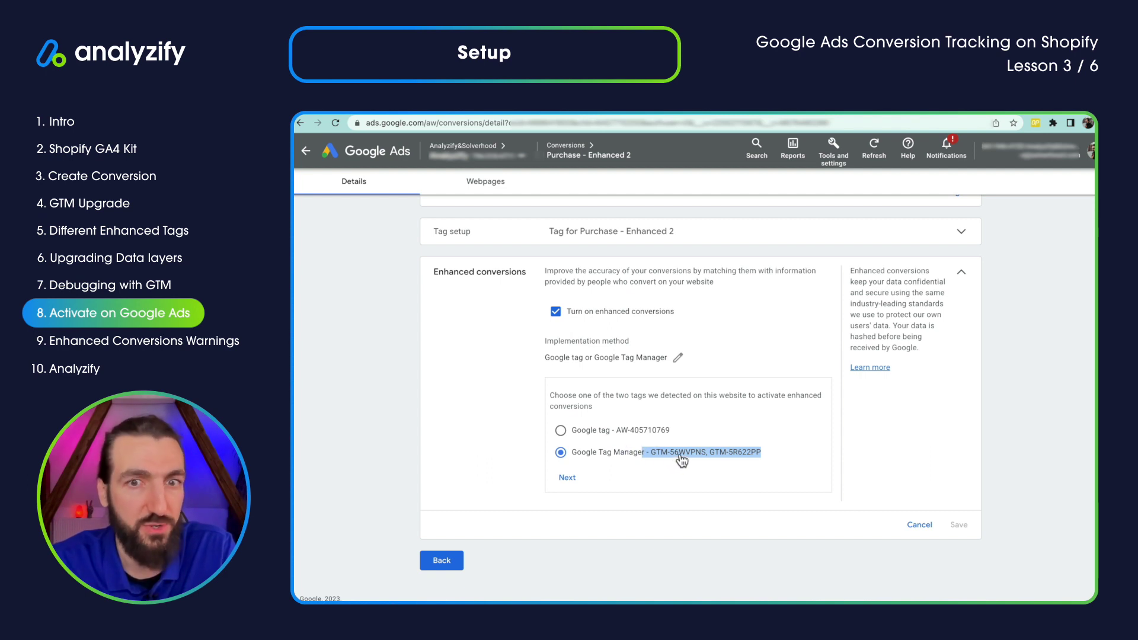
{"action": "left_click", "coordinate": [568, 478]}
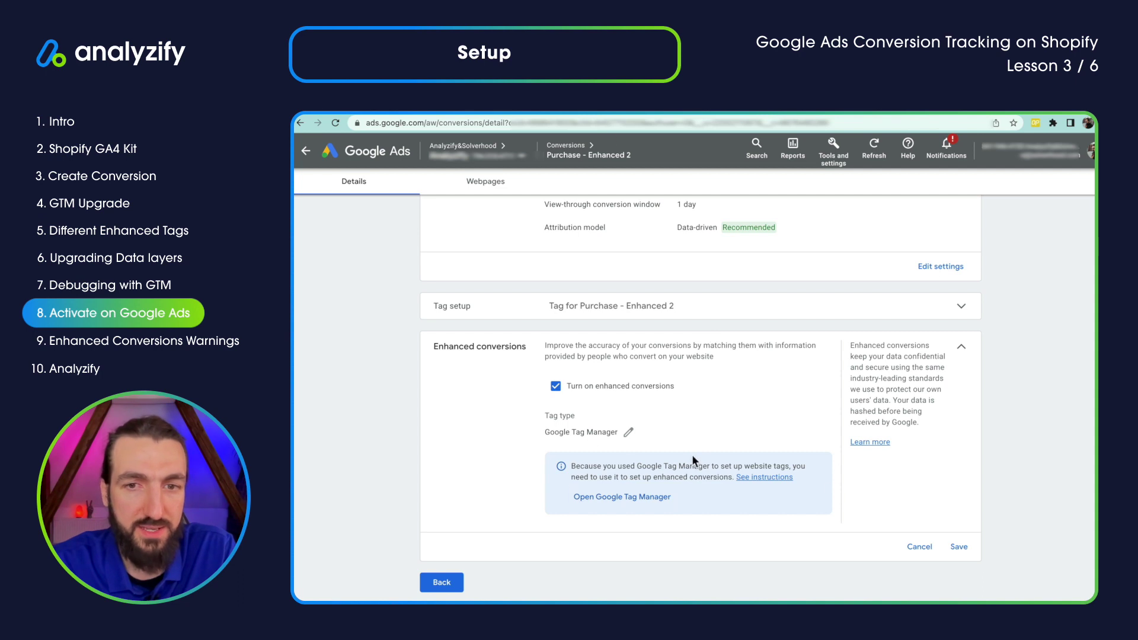
{"action": "left_click", "coordinate": [959, 547]}
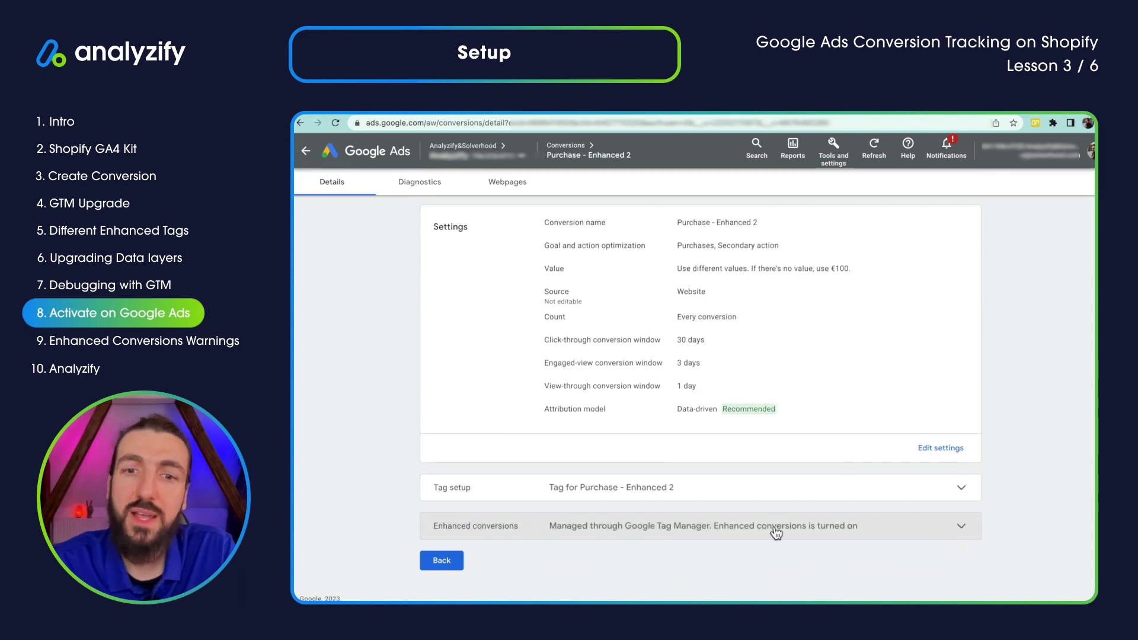
Step: Review the saved enhanced conversions settings of Purchase - Enhanced 2 and return to the conversions summary
{"action": "left_click", "coordinate": [592, 531]}
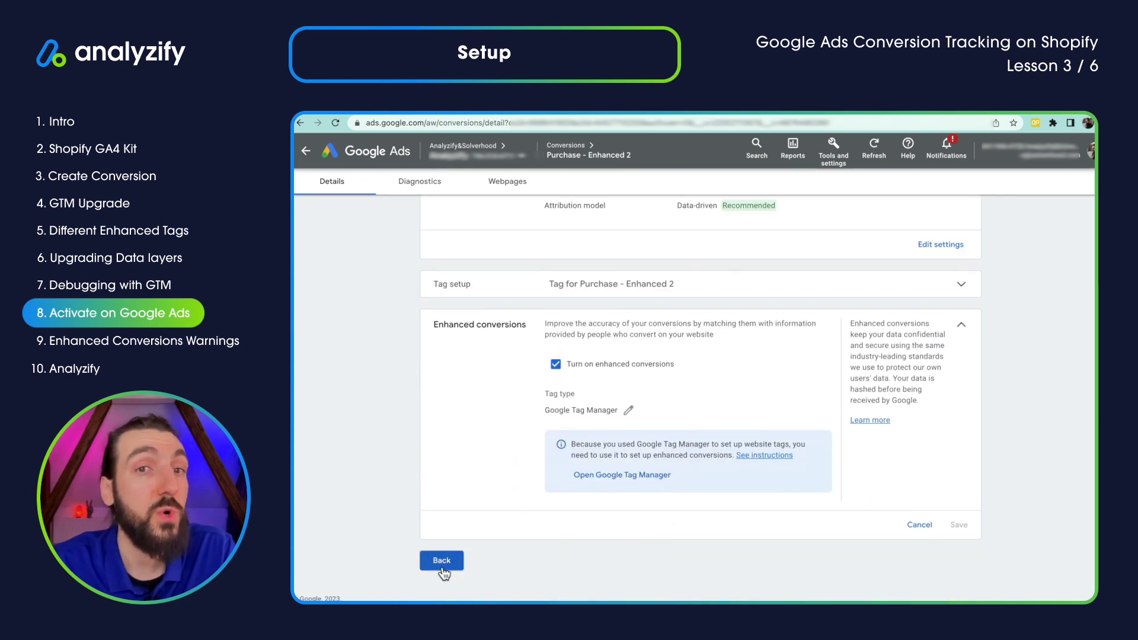
{"action": "left_click", "coordinate": [442, 561]}
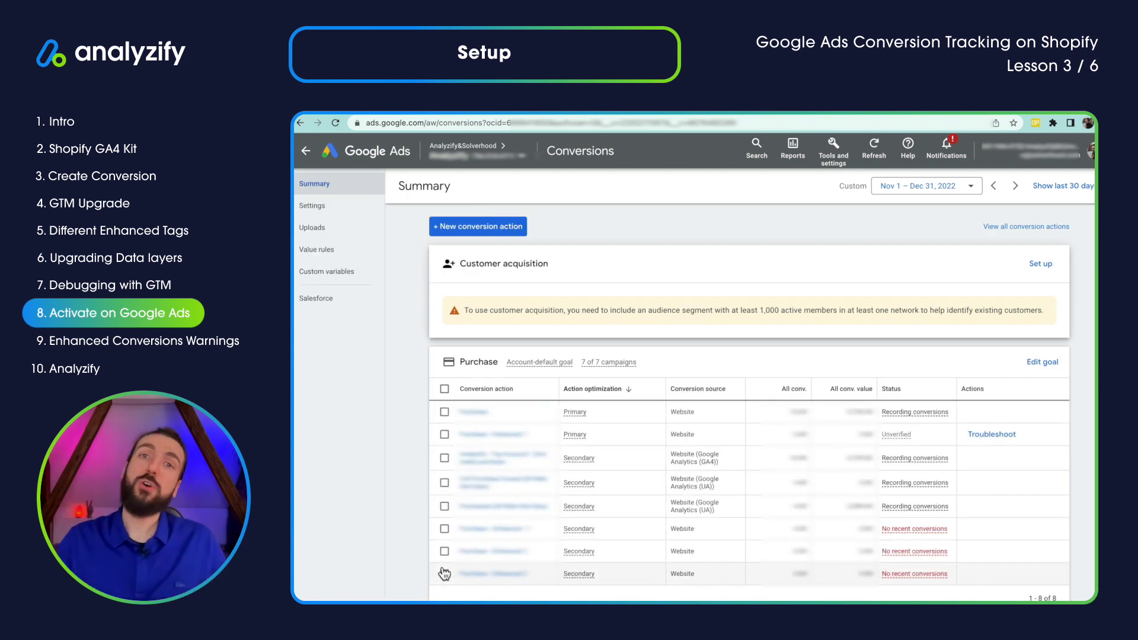
Step: Inspect the statuses of the purchase conversion actions and display the details of the "Check enhanced conversions" status
{"action": "scroll", "coordinate": [542, 553], "scroll_direction": "down", "scroll_amount": 3}
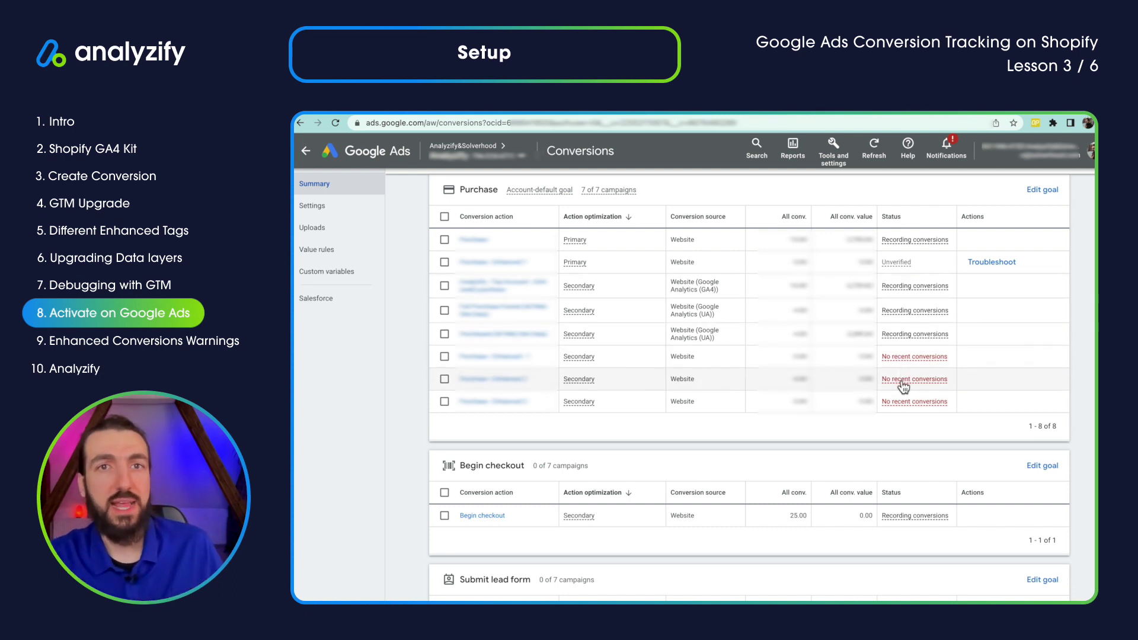
{"action": "mouse_move", "coordinate": [904, 385]}
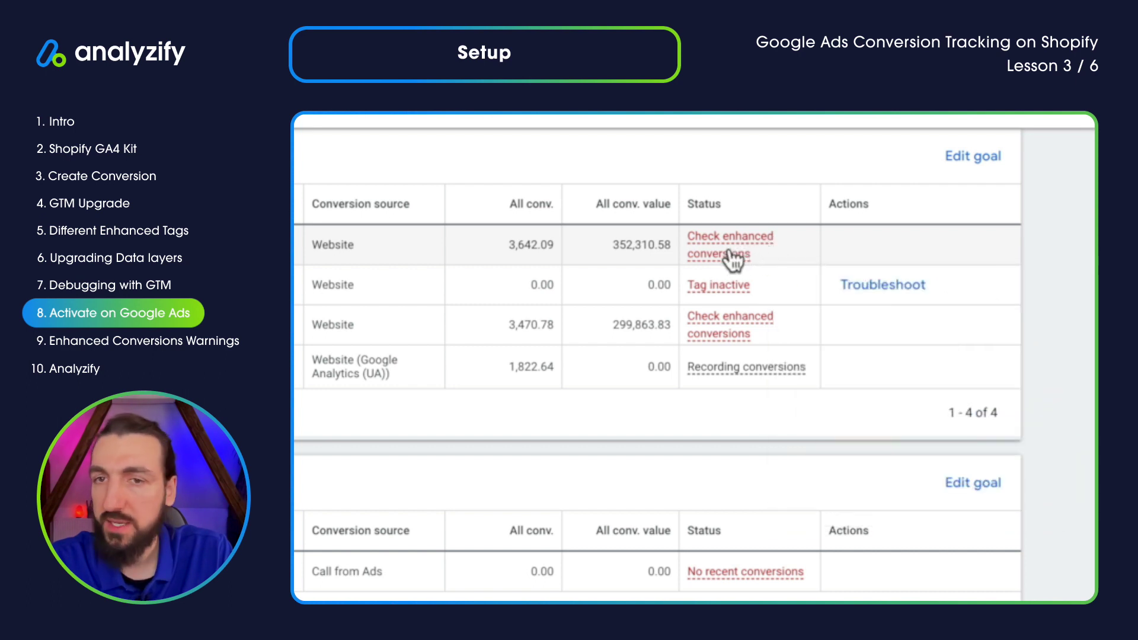
{"action": "mouse_move", "coordinate": [730, 252]}
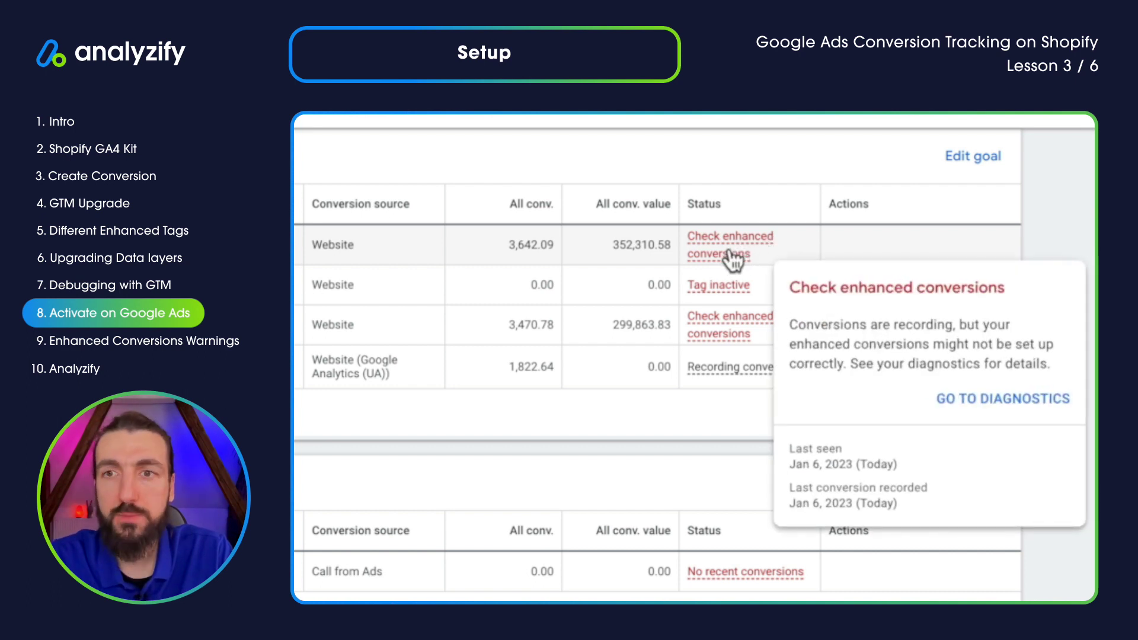
{"action": "triple_click", "coordinate": [826, 289]}
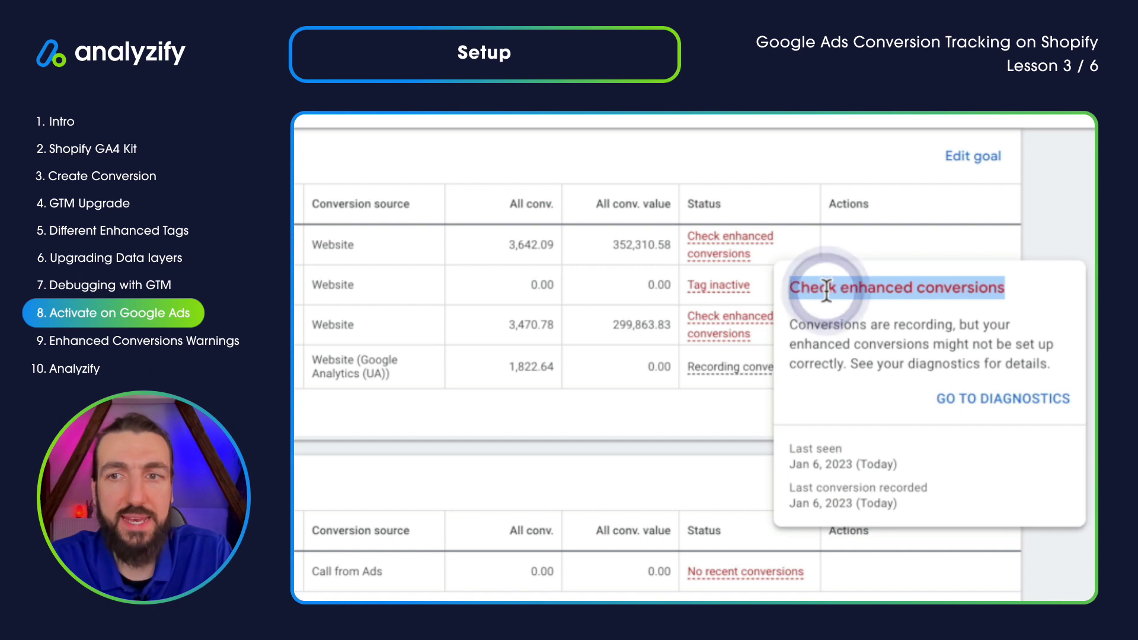
Step: Open the diagnostics for the "Check enhanced conversions" status and examine the detected setup issue's affected conversions and recommended user data fields
{"action": "left_click", "coordinate": [826, 290]}
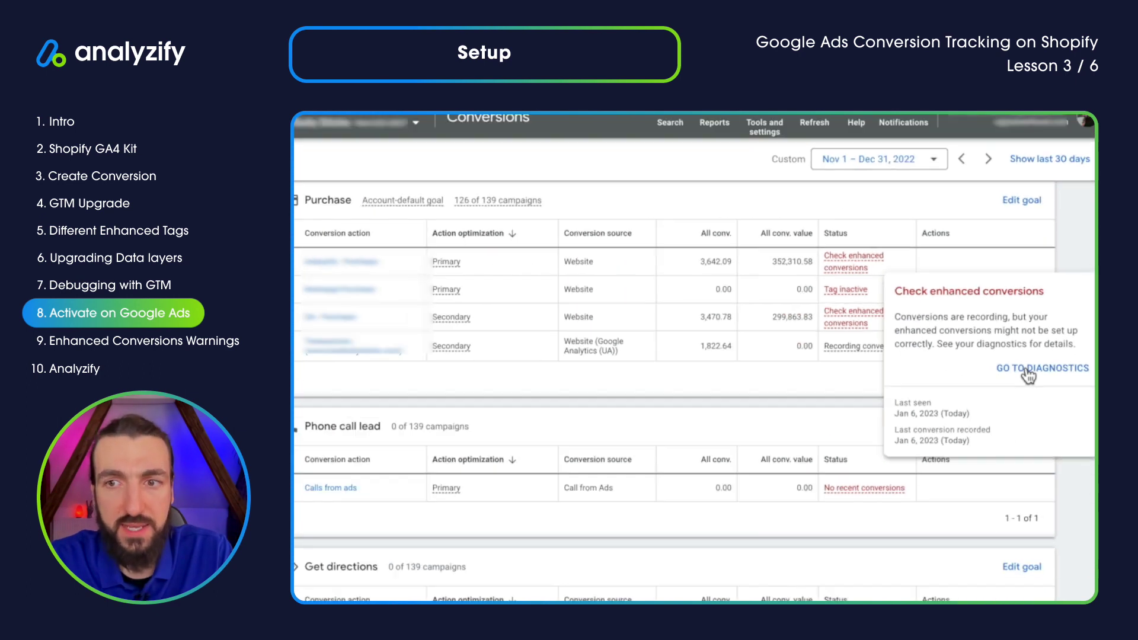
{"action": "left_click", "coordinate": [1027, 369]}
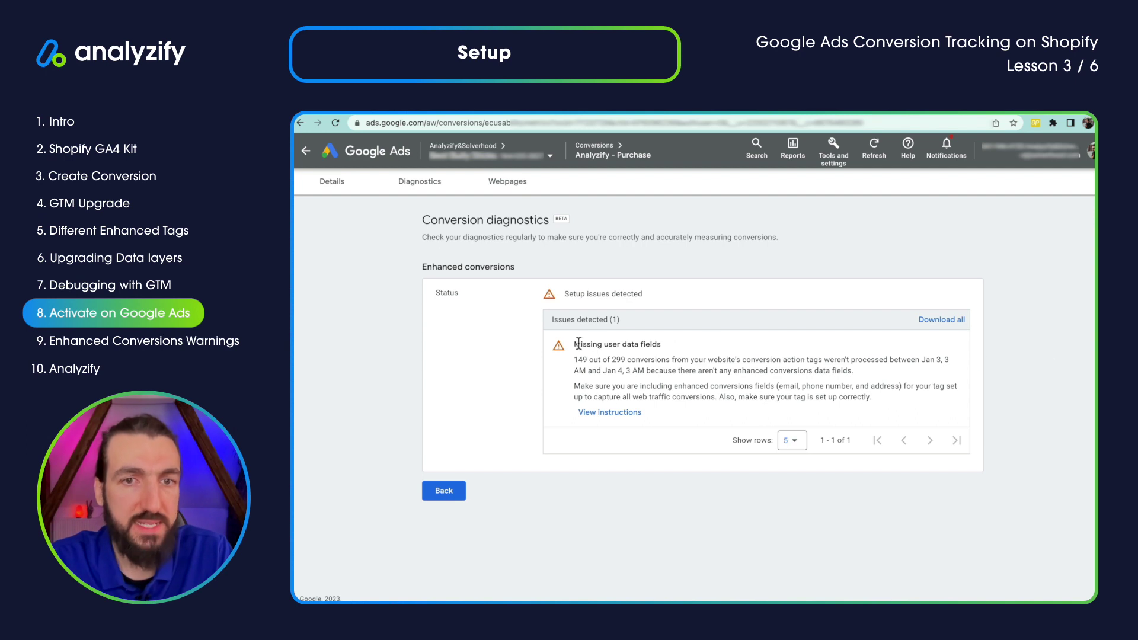
{"action": "left_click_drag", "start_coordinate": [575, 344], "coordinate": [662, 350]}
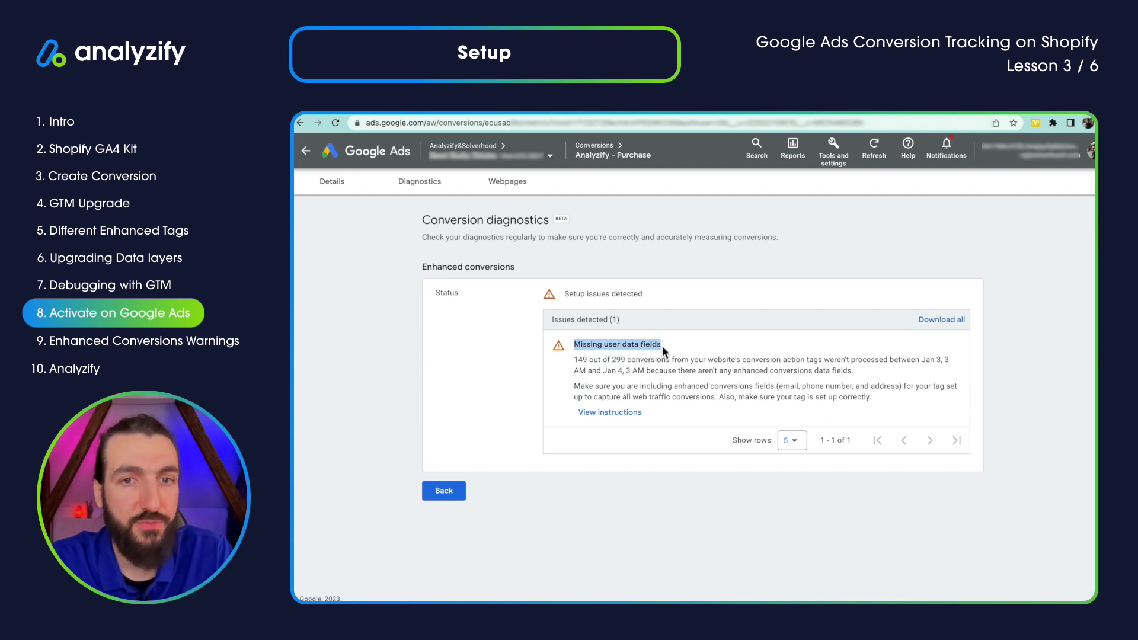
{"action": "left_click", "coordinate": [582, 360]}
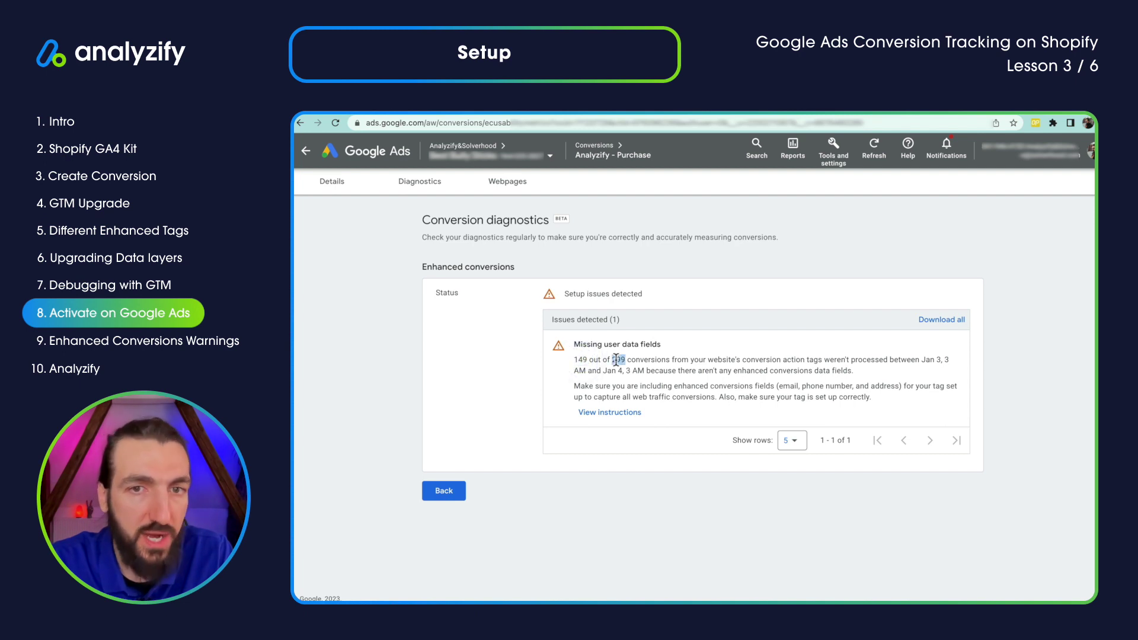
{"action": "left_click", "coordinate": [790, 369]}
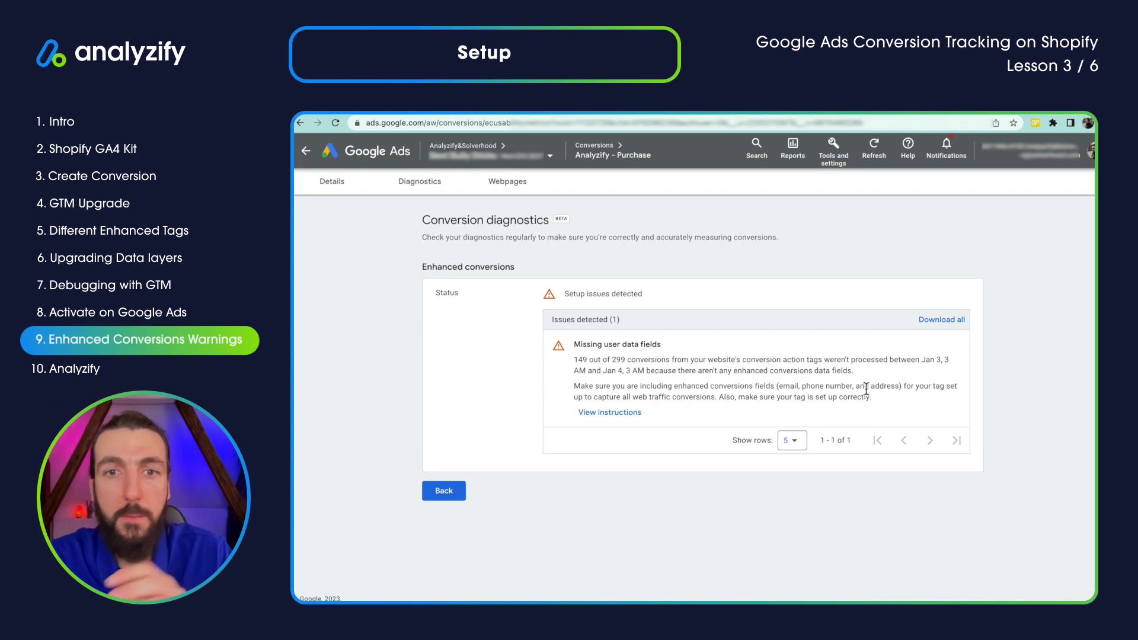
{"action": "double_click", "coordinate": [812, 386]}
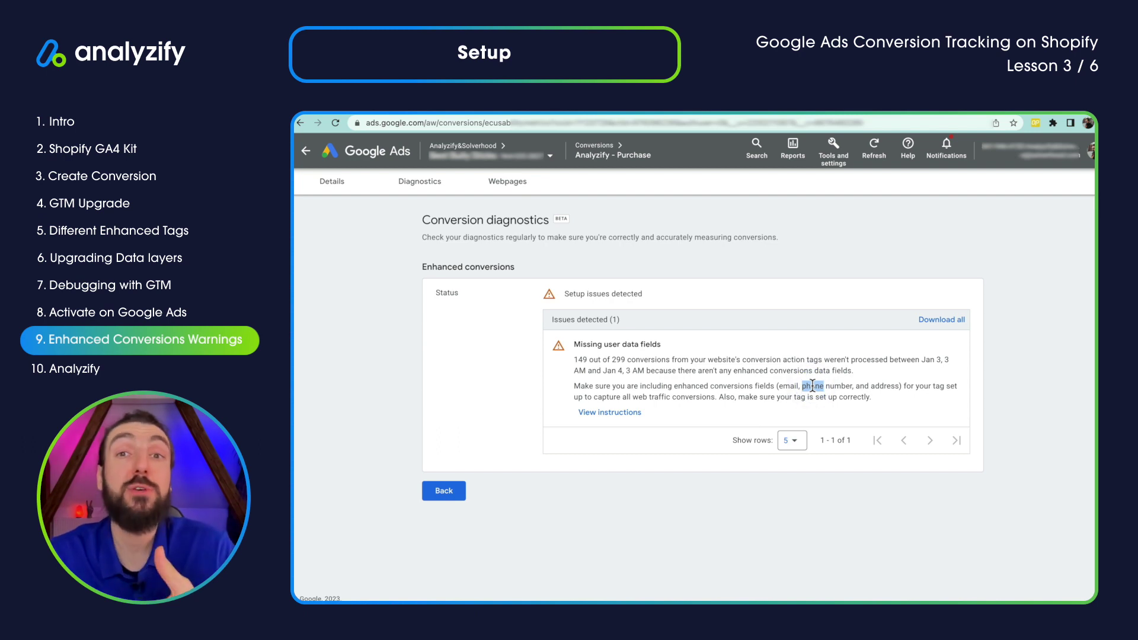